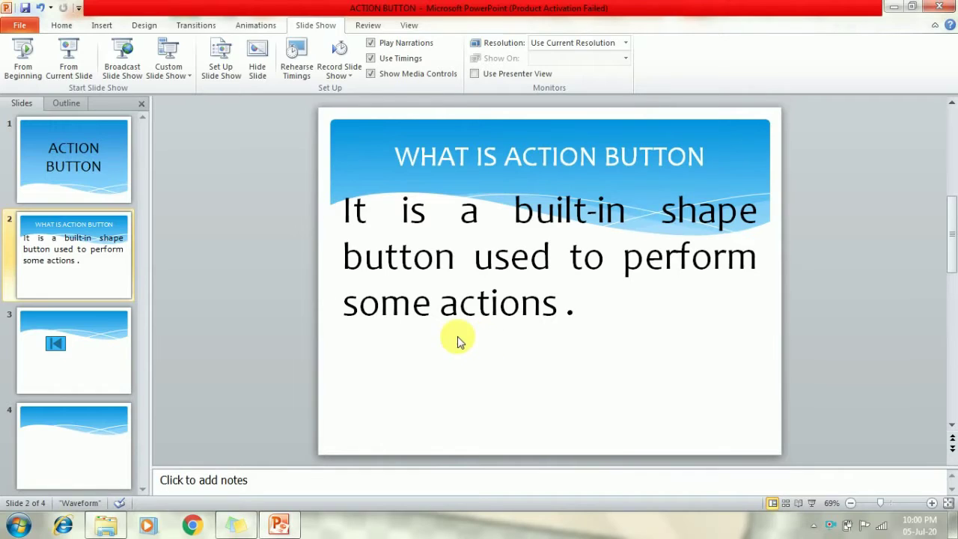
- Delete the Back action button from slide 3, then check slides 1 and 2 and return to it
left_click(30, 336)
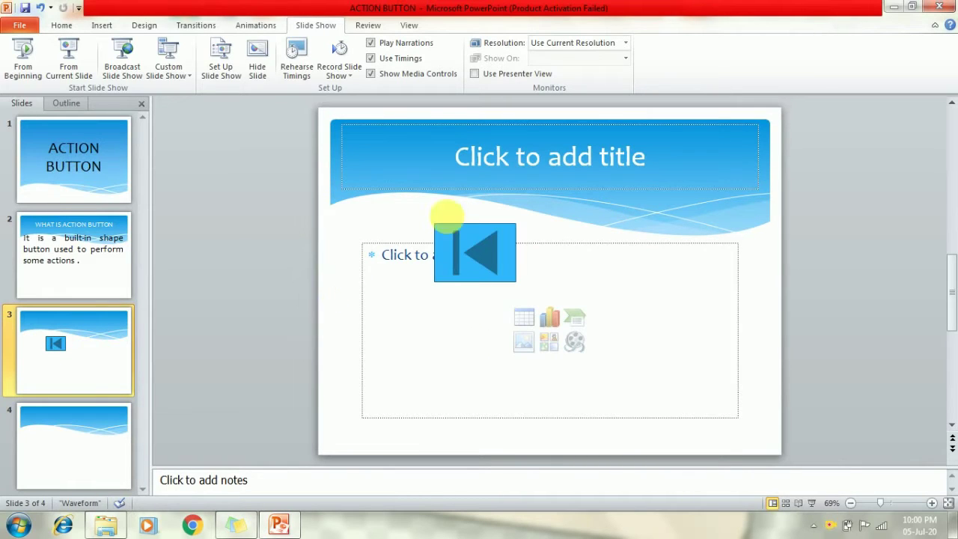
left_click(472, 271)
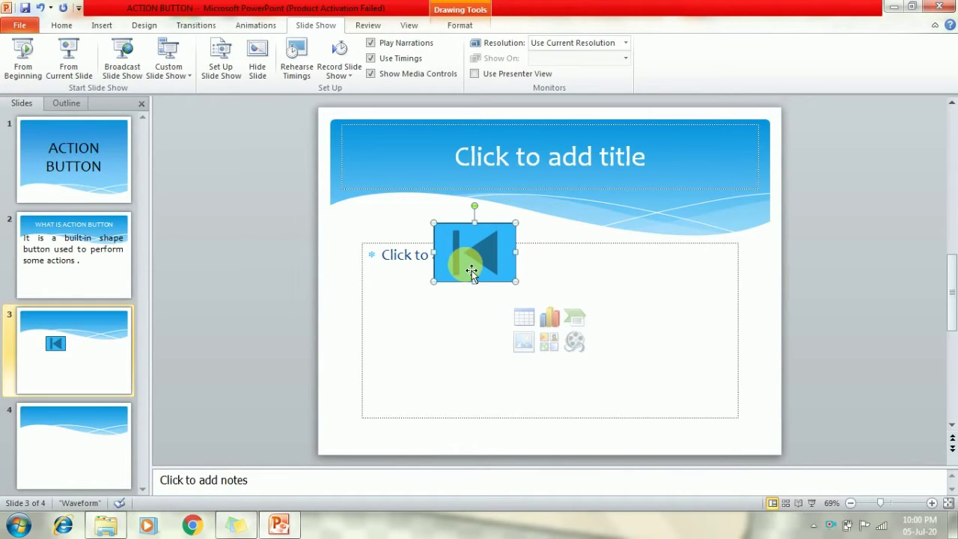
key("Delete")
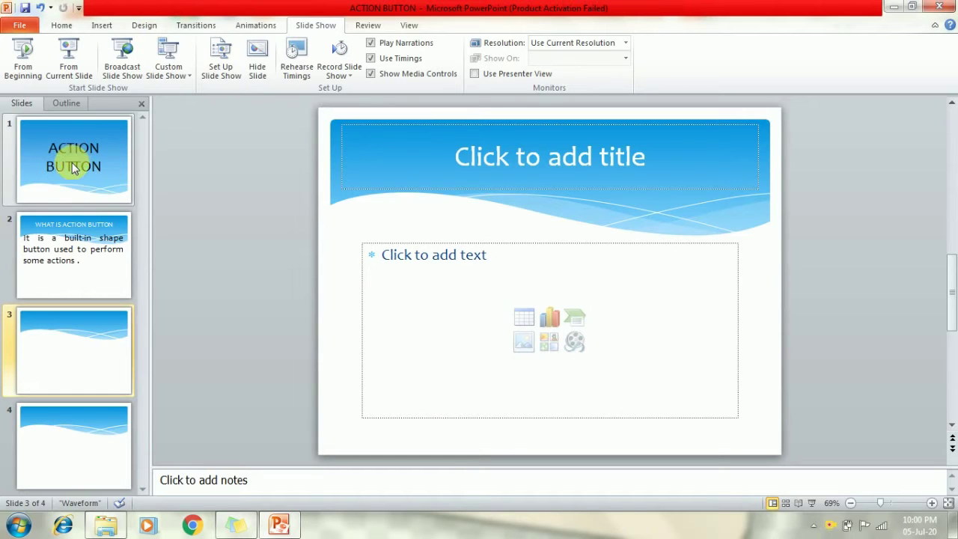
left_click(69, 176)
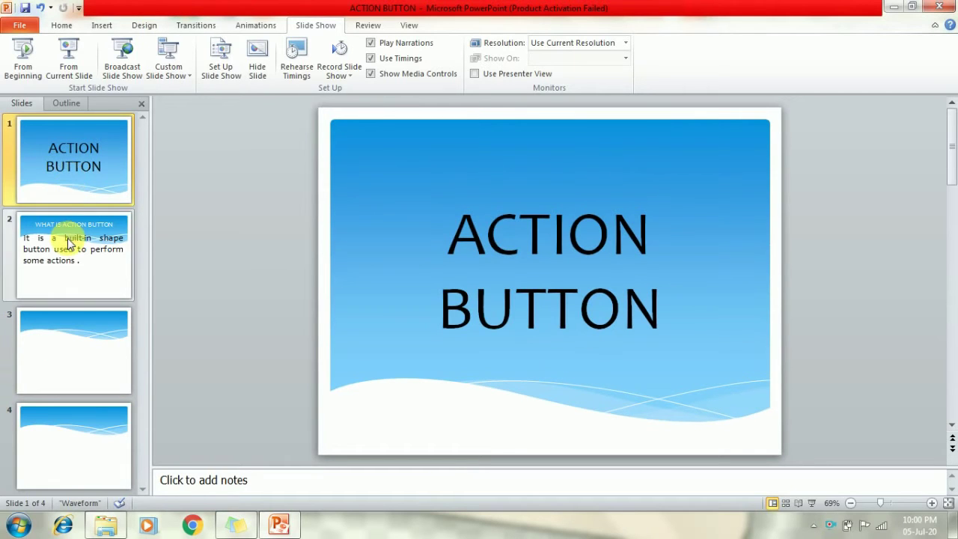
left_click(69, 246)
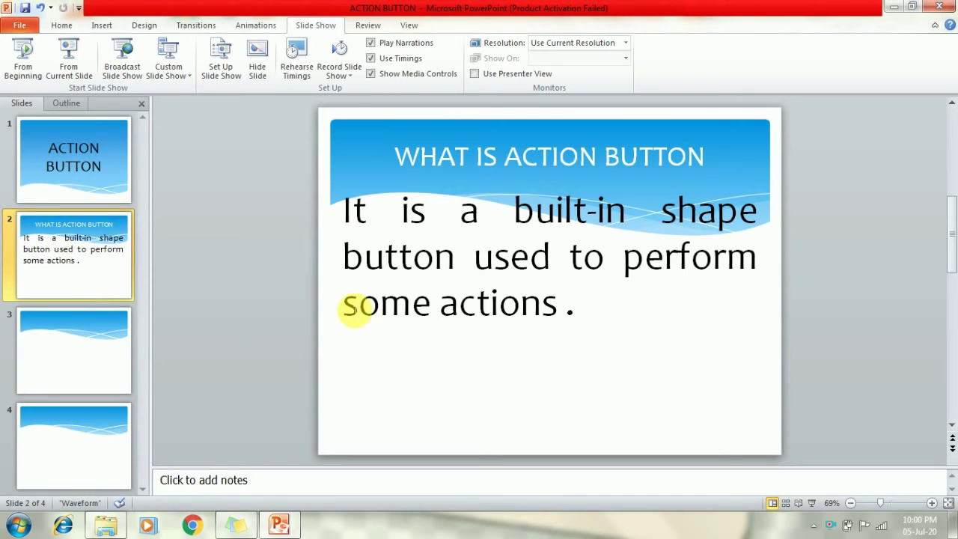
left_click(88, 357)
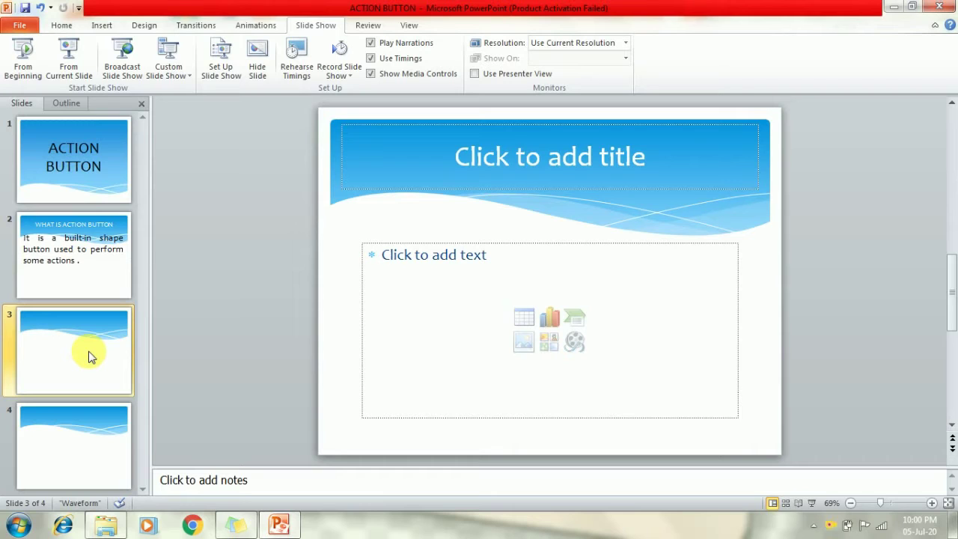
- Draw a Beginning action button on slide 3 just below the title area
left_click(92, 292)
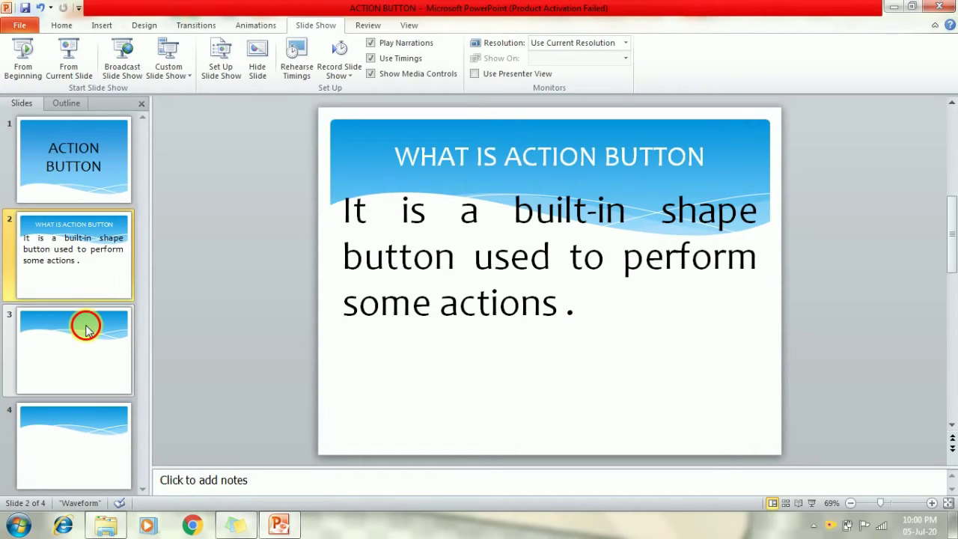
left_click(86, 323)
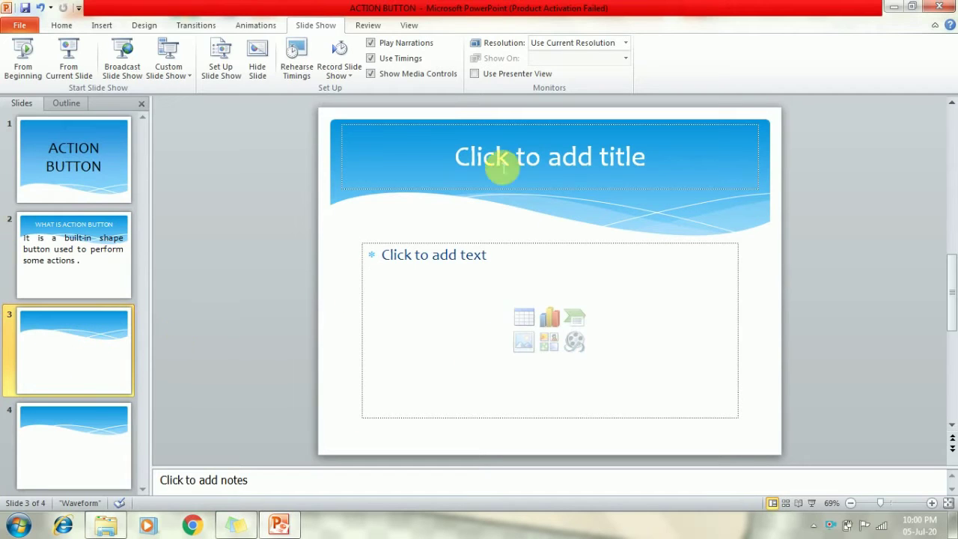
left_click(103, 28)
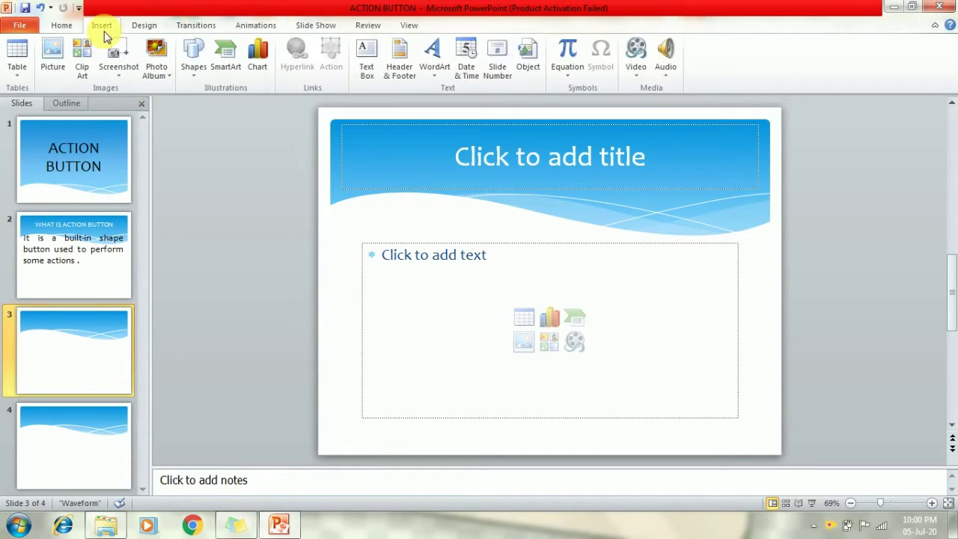
left_click(192, 69)
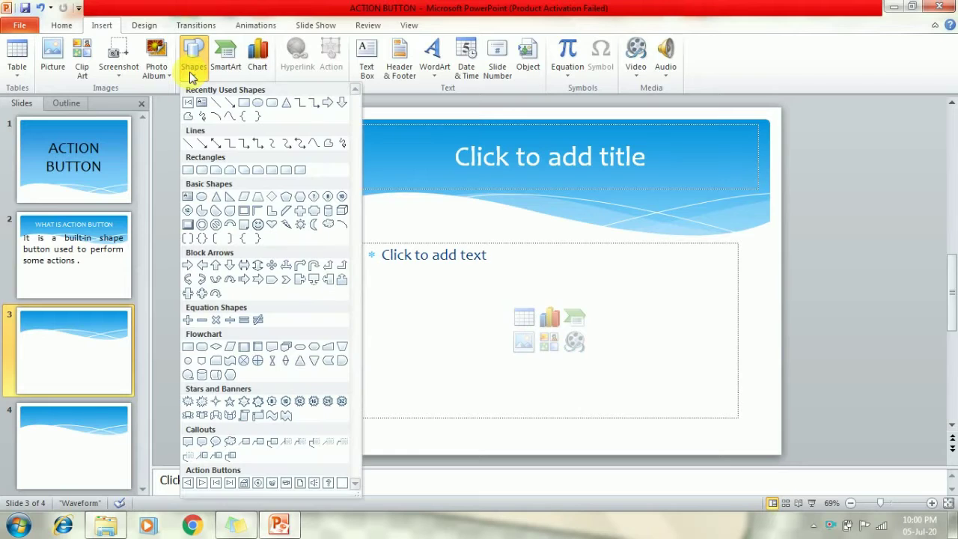
left_click(218, 484)
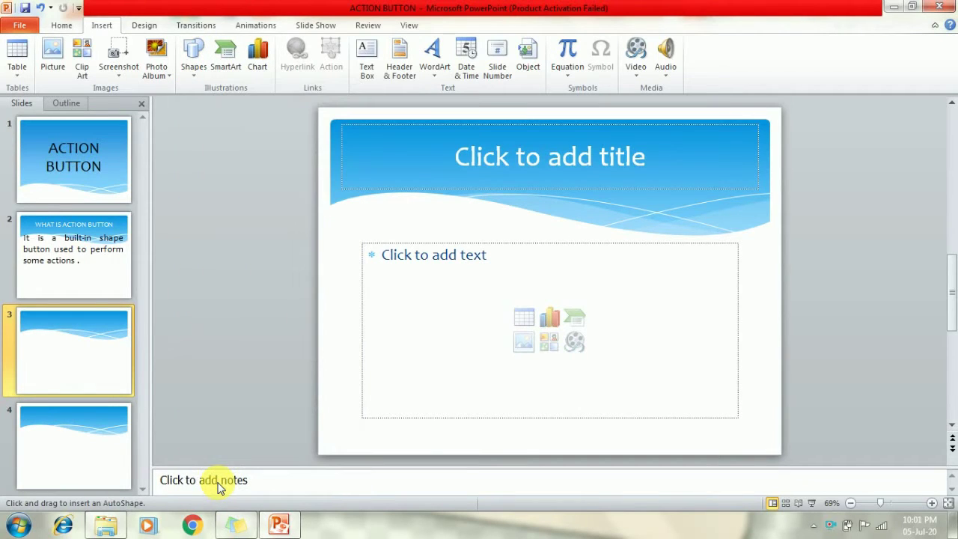
left_click(194, 75)
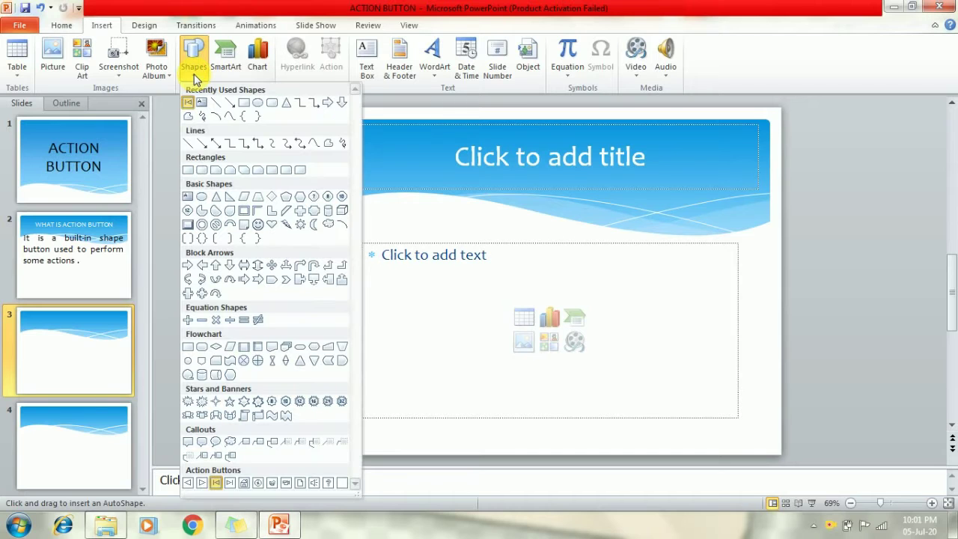
left_click(216, 483)
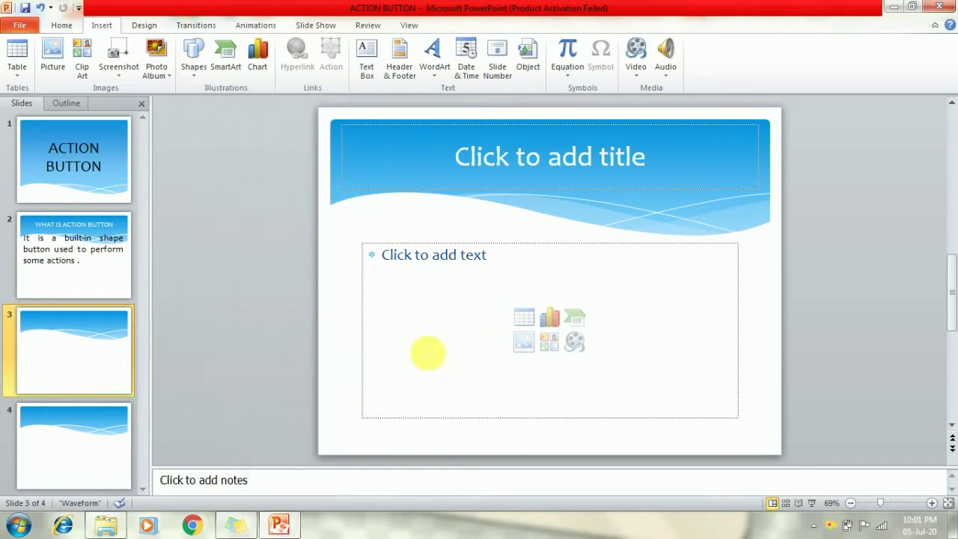
left_click(189, 75)
left_click(216, 483)
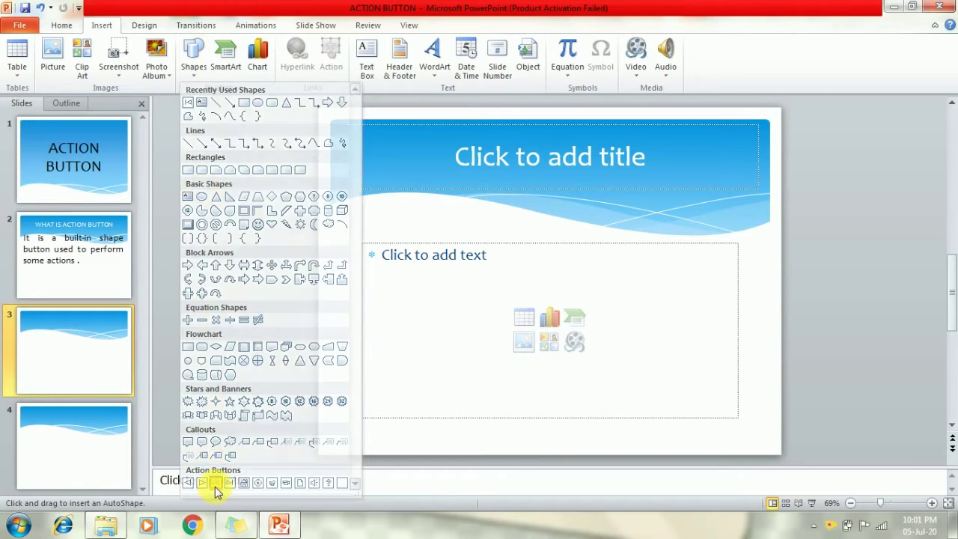
left_click_drag(434, 232, 508, 300)
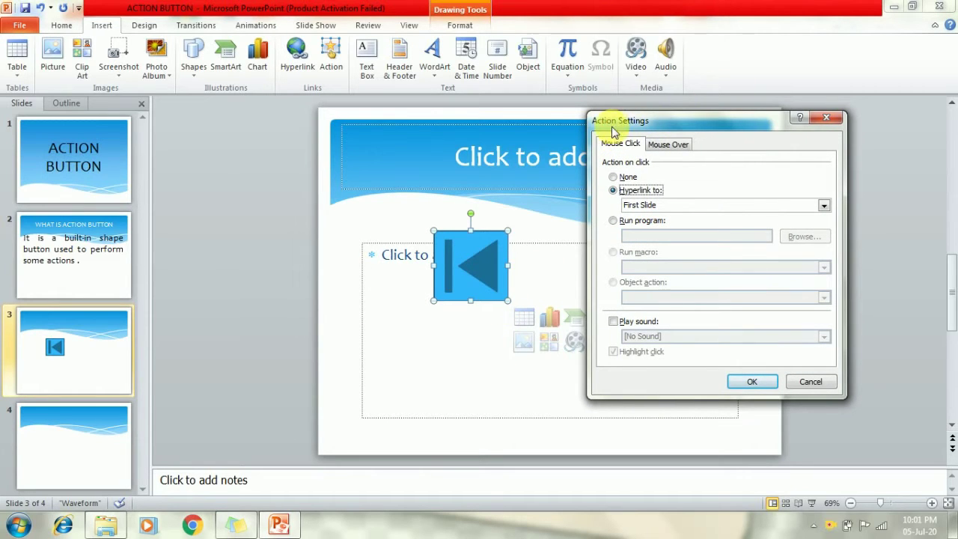
- Set the button's Mouse Click hyperlink to Next Slide in Action Settings
left_click(658, 146)
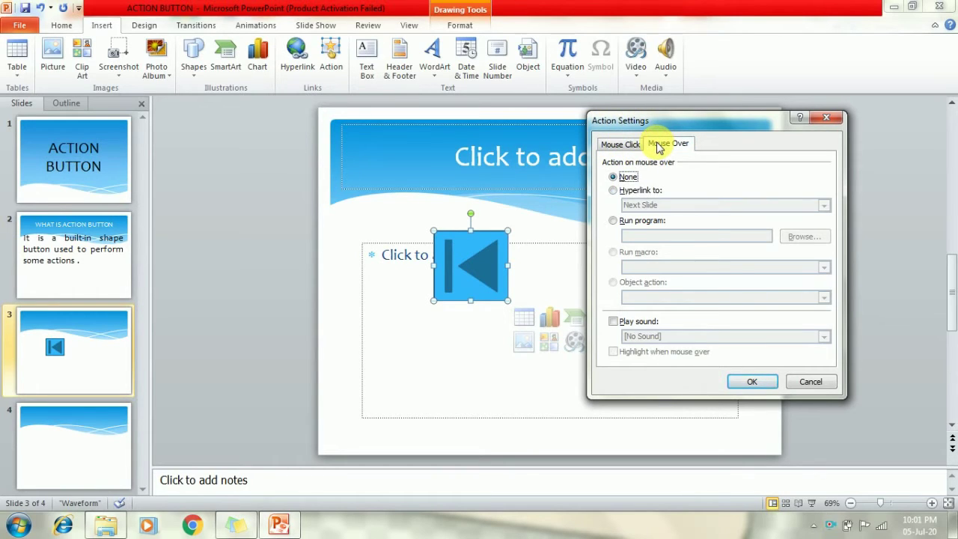
left_click(621, 150)
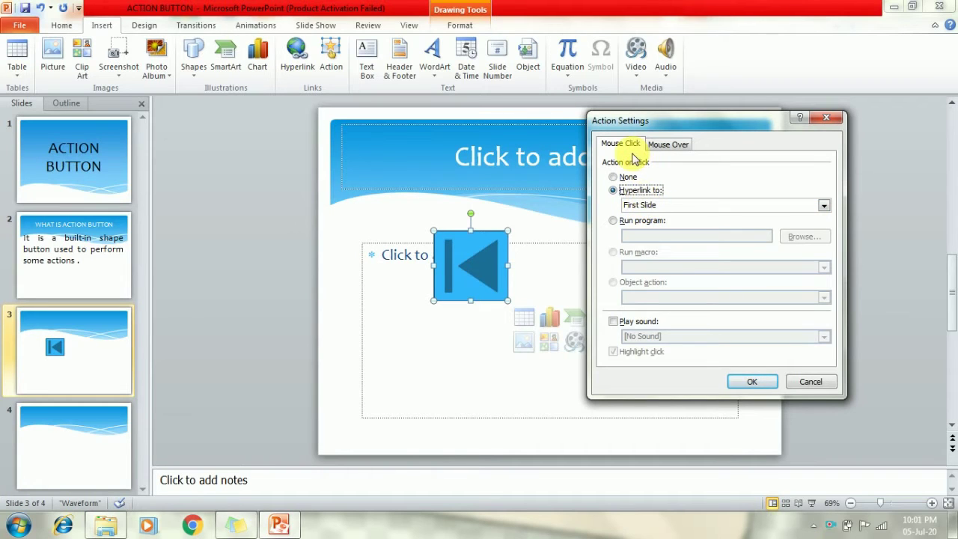
left_click(473, 278)
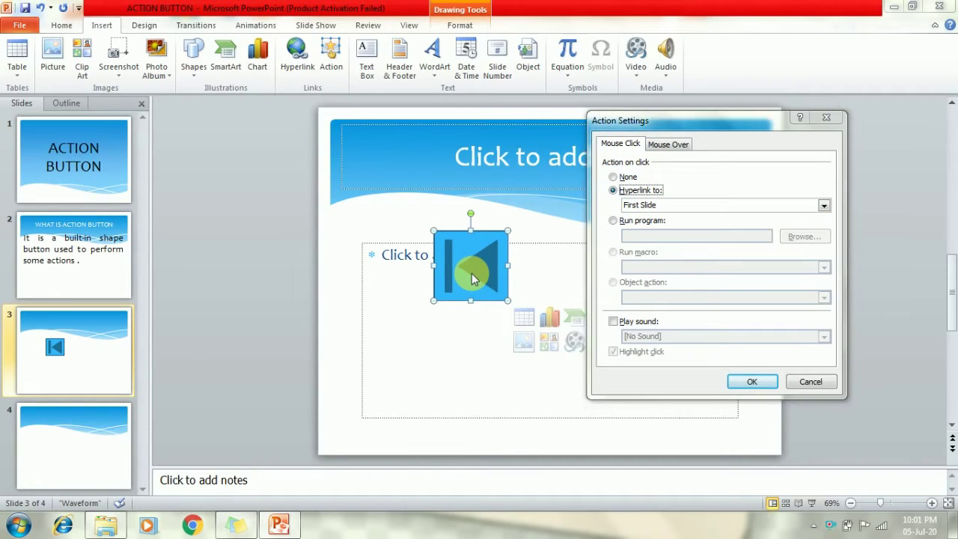
left_click(692, 207)
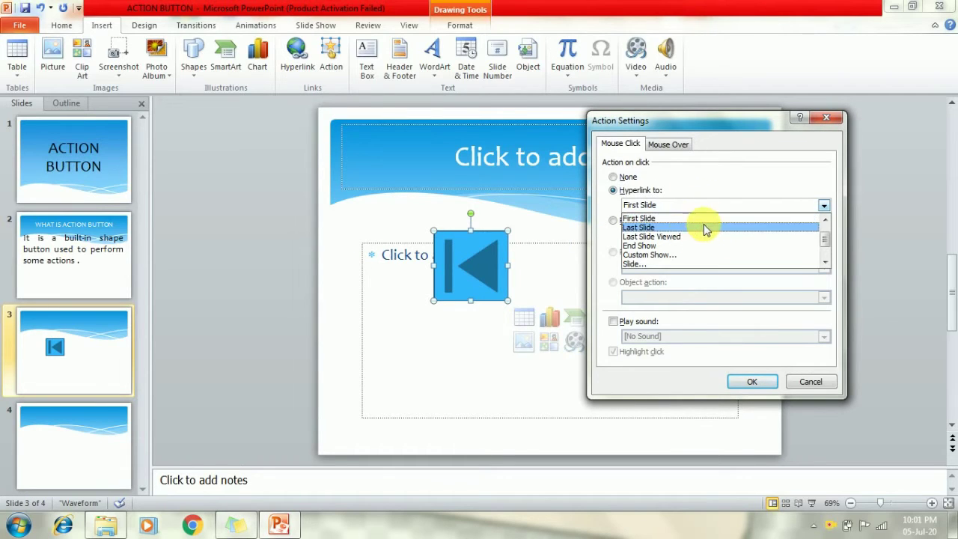
left_click_drag(829, 241, 825, 218)
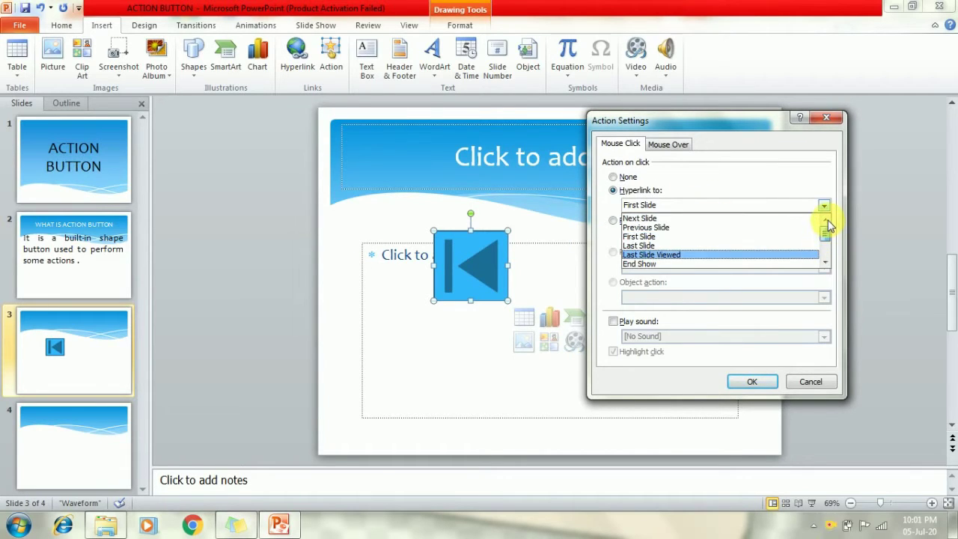
left_click(659, 219)
left_click(752, 384)
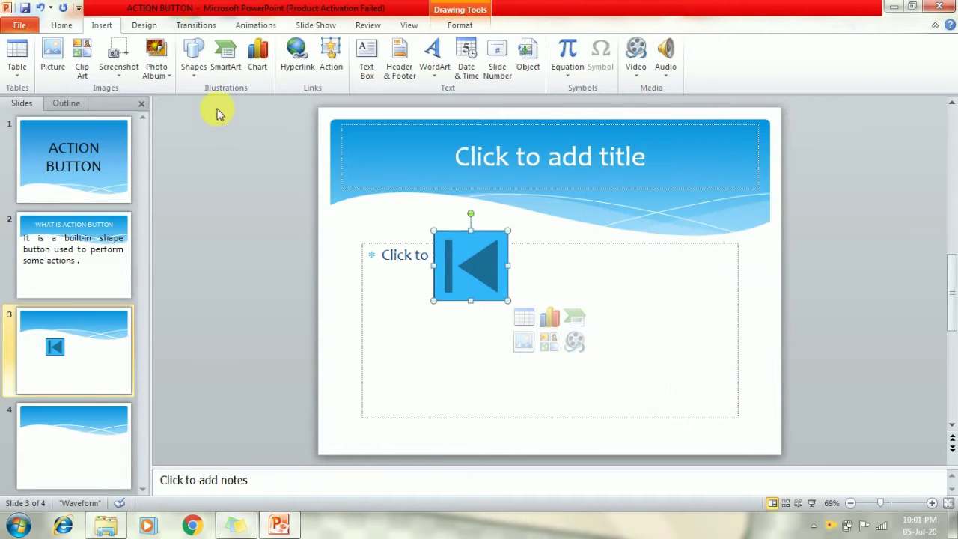
- Return to slide 3 and select its action button
left_click(315, 27)
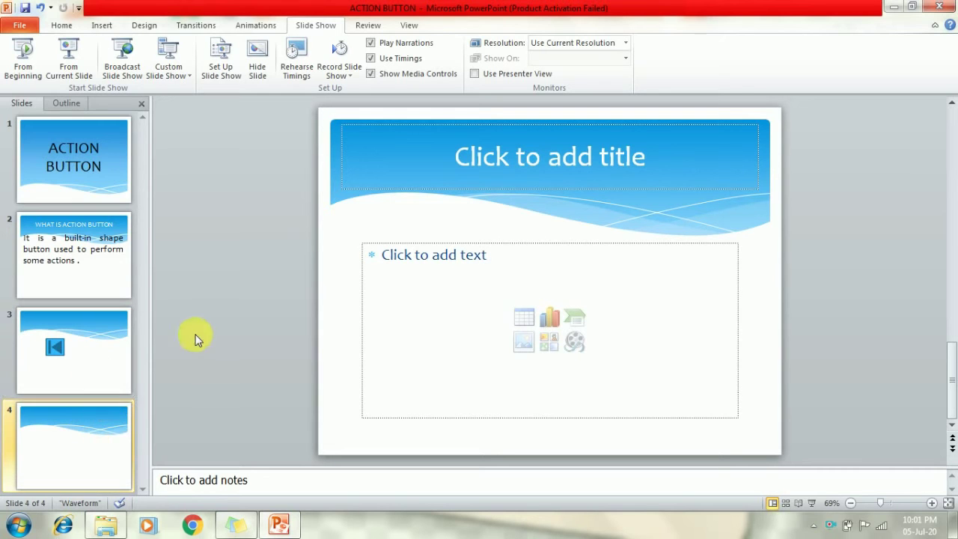
left_click(72, 348)
left_click(485, 253)
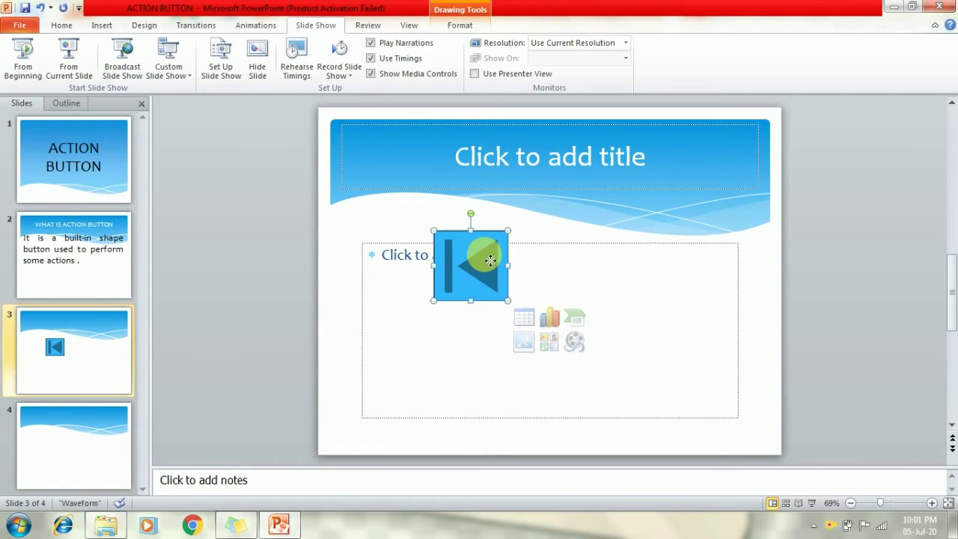
right_click(490, 260)
key("Escape")
right_click(490, 260)
key("Escape")
right_click(490, 260)
key("Escape")
right_click(490, 260)
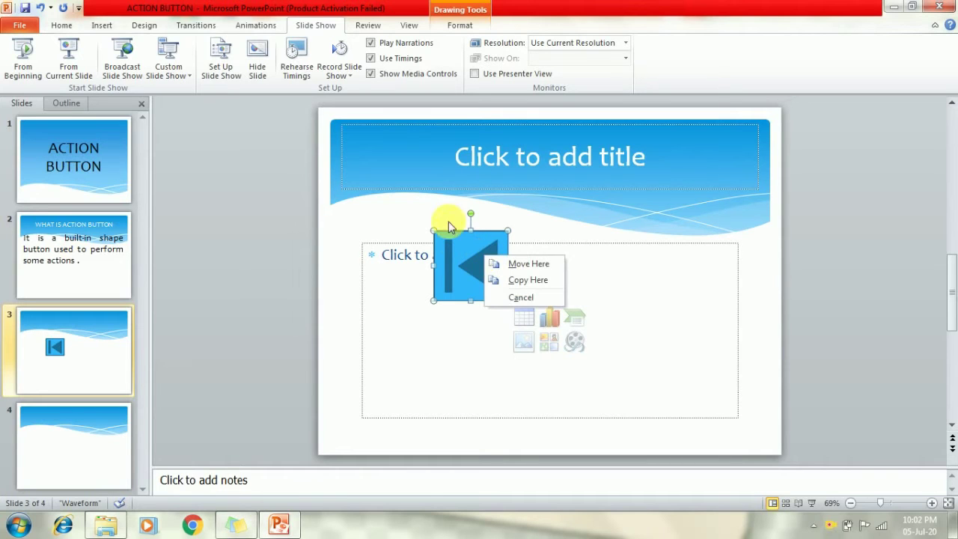
- Change the button's click hyperlink back to First Slide
right_click(444, 300)
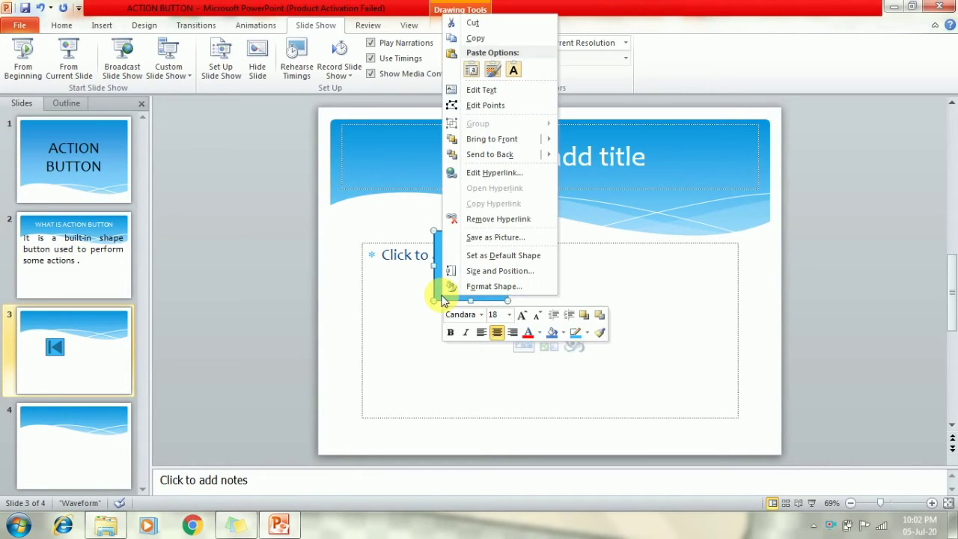
left_click(505, 173)
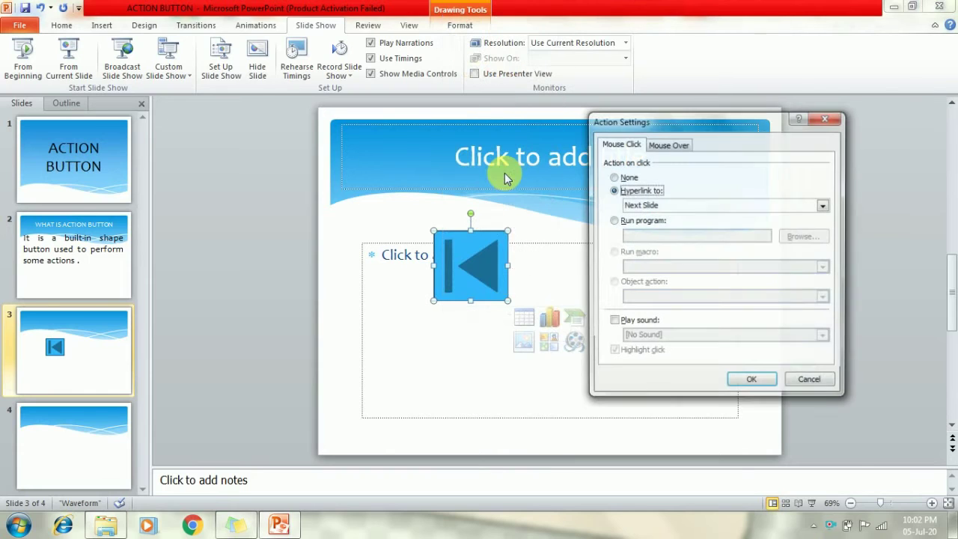
left_click(691, 206)
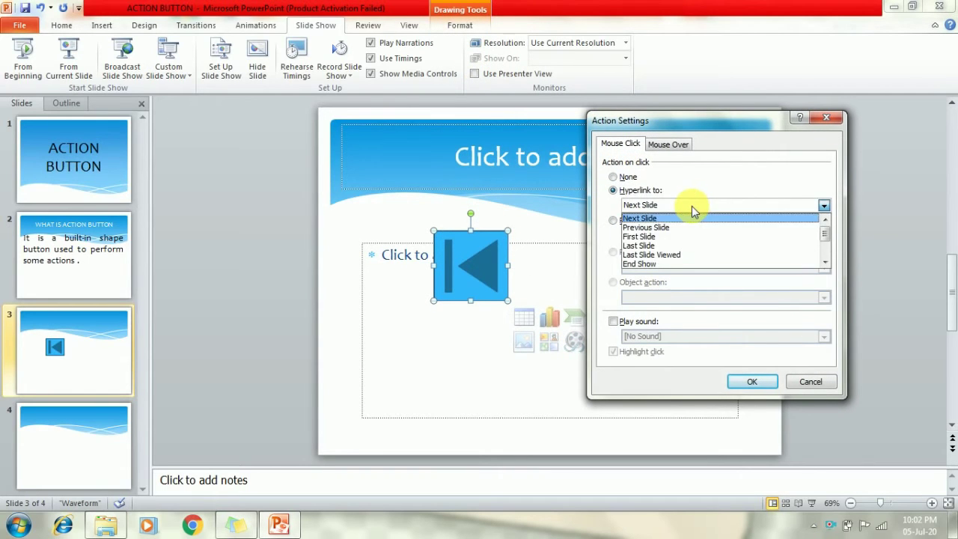
left_click(669, 238)
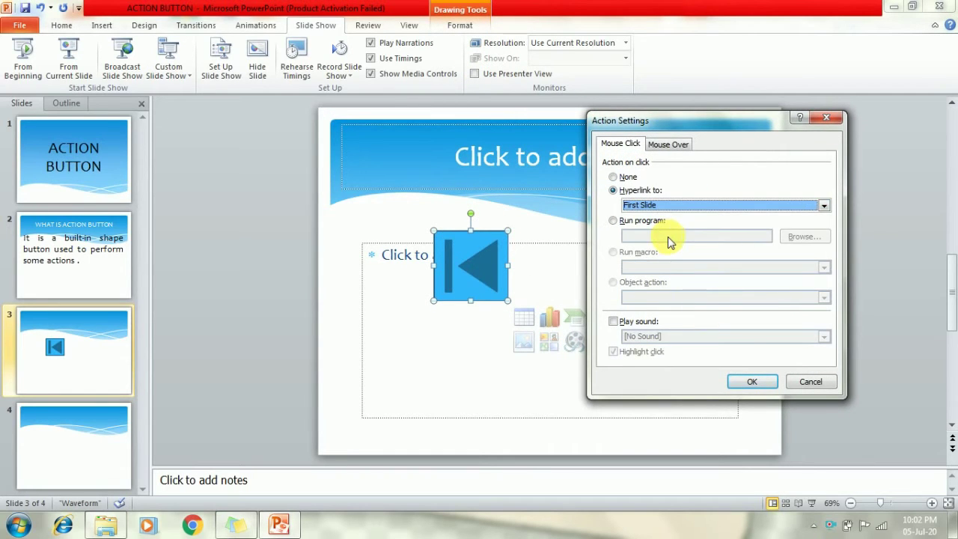
left_click(751, 382)
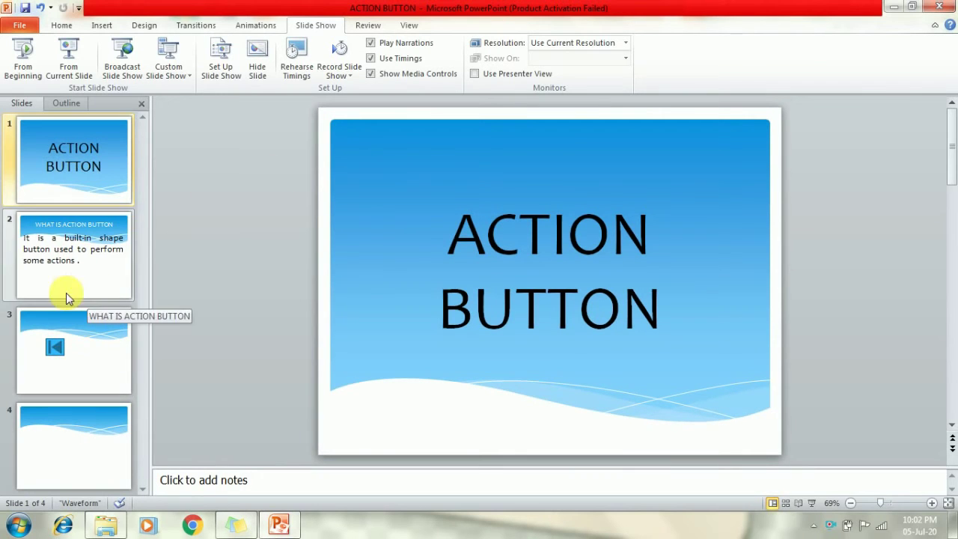
left_click(85, 365)
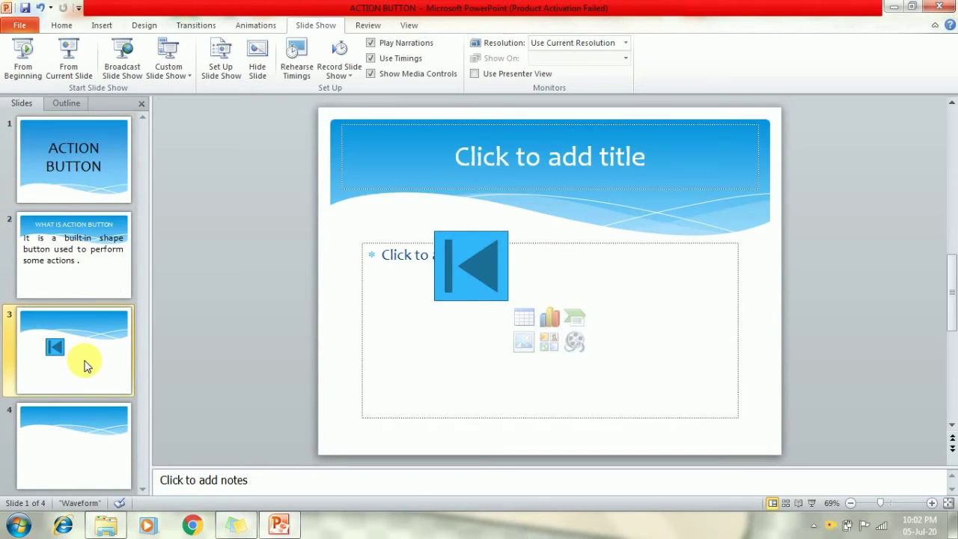
right_click(470, 254)
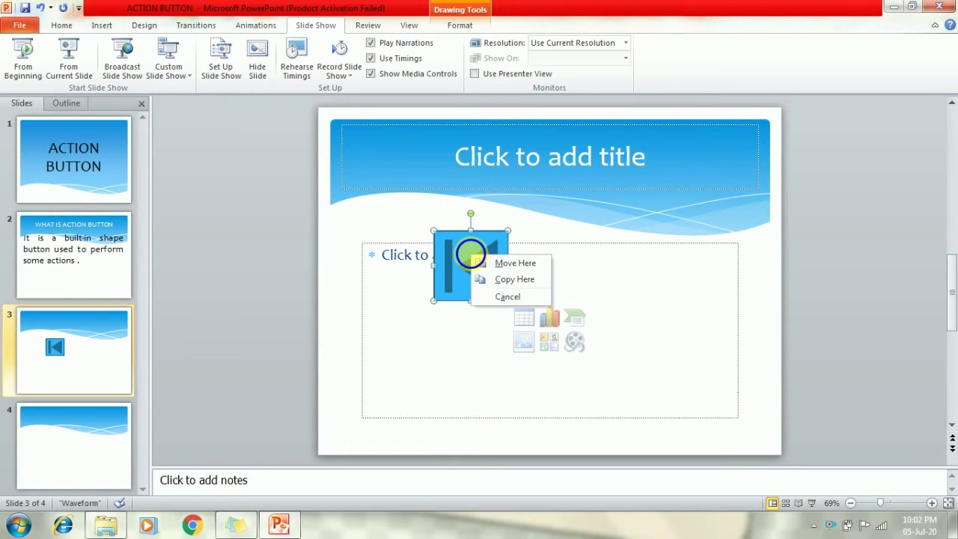
left_click(450, 296)
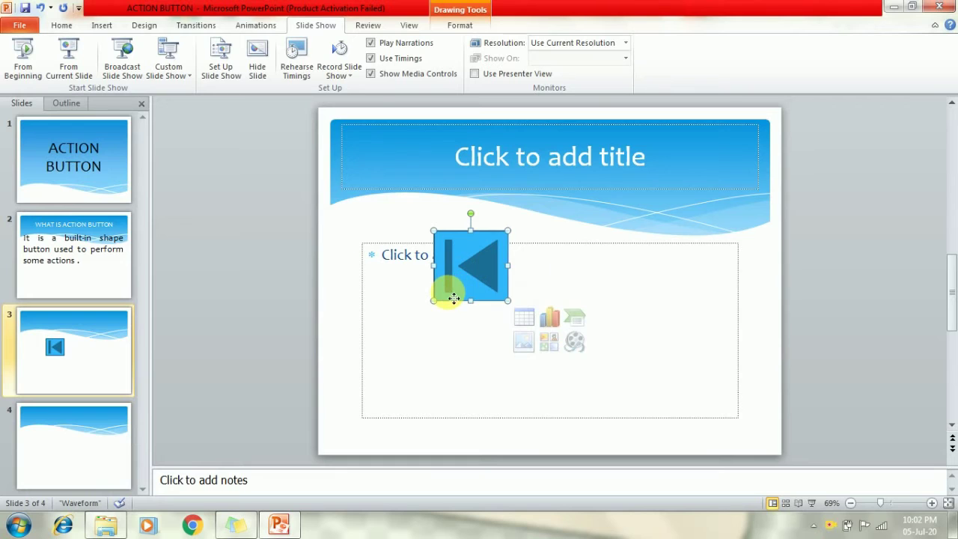
right_click(449, 297)
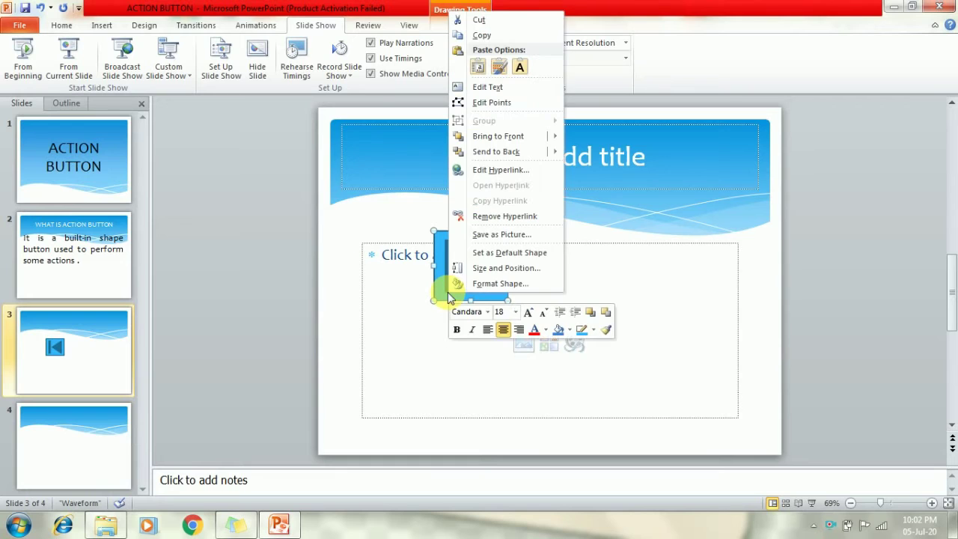
left_click(501, 169)
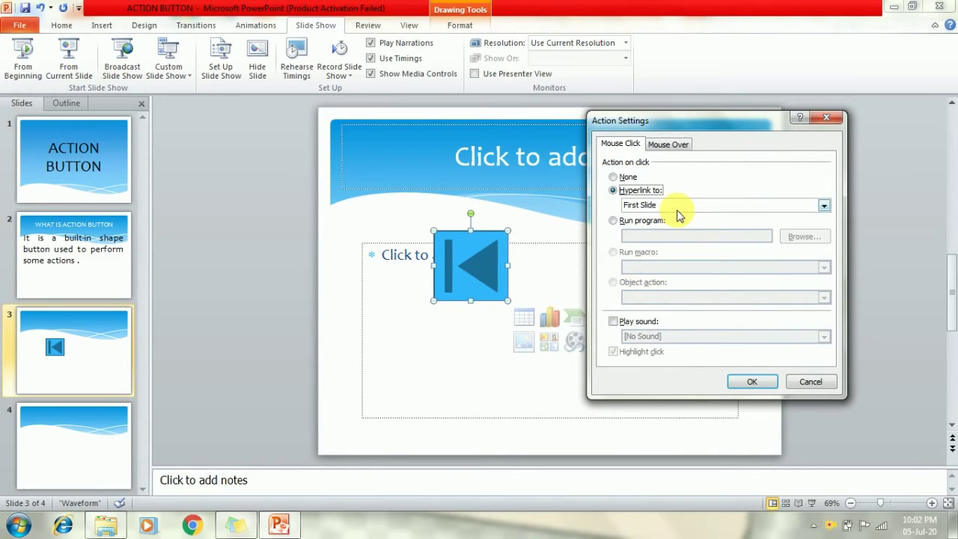
left_click(678, 206)
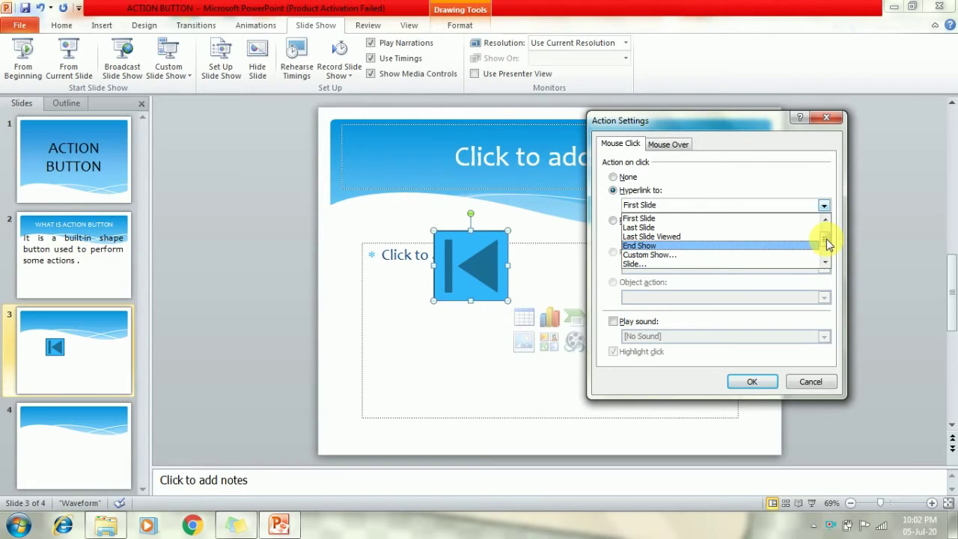
left_click_drag(827, 243, 826, 261)
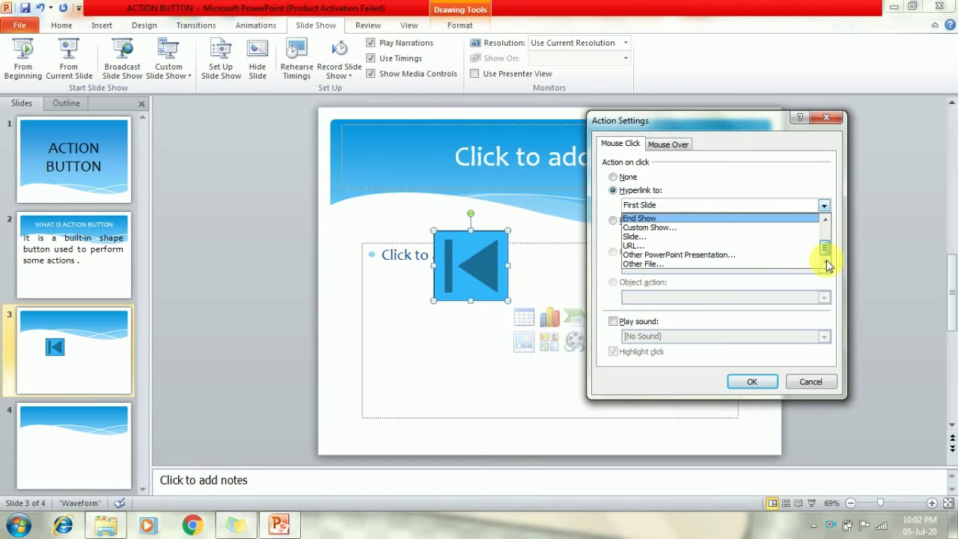
left_click(655, 247)
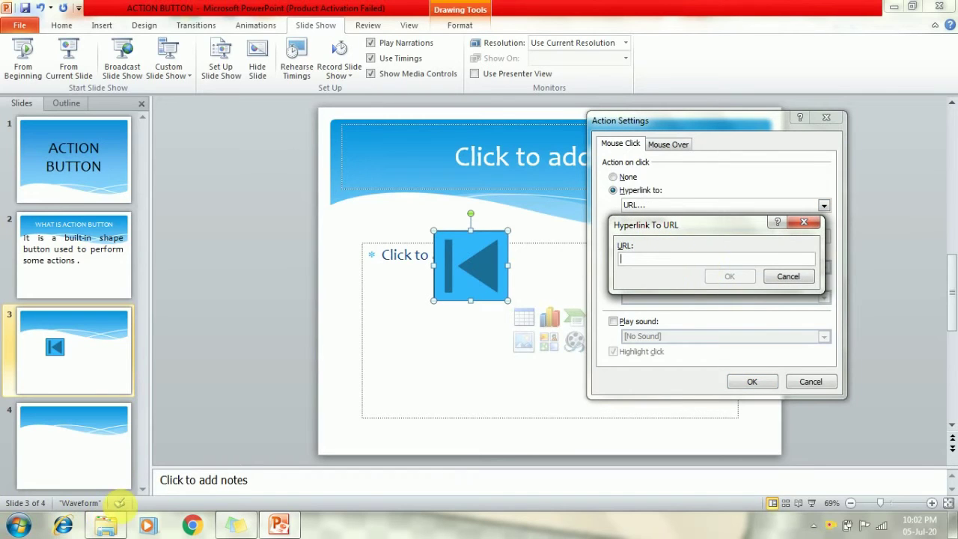
left_click(233, 524)
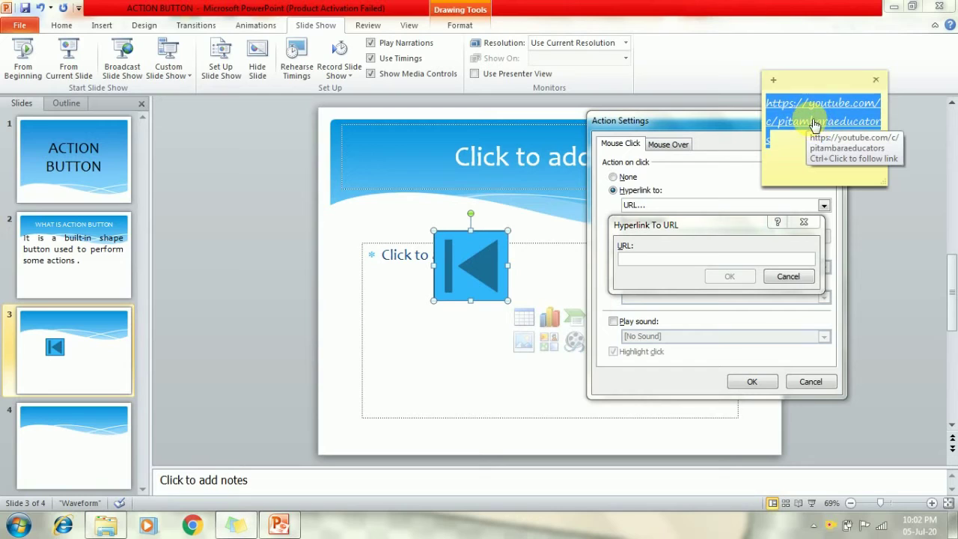
left_click(645, 260)
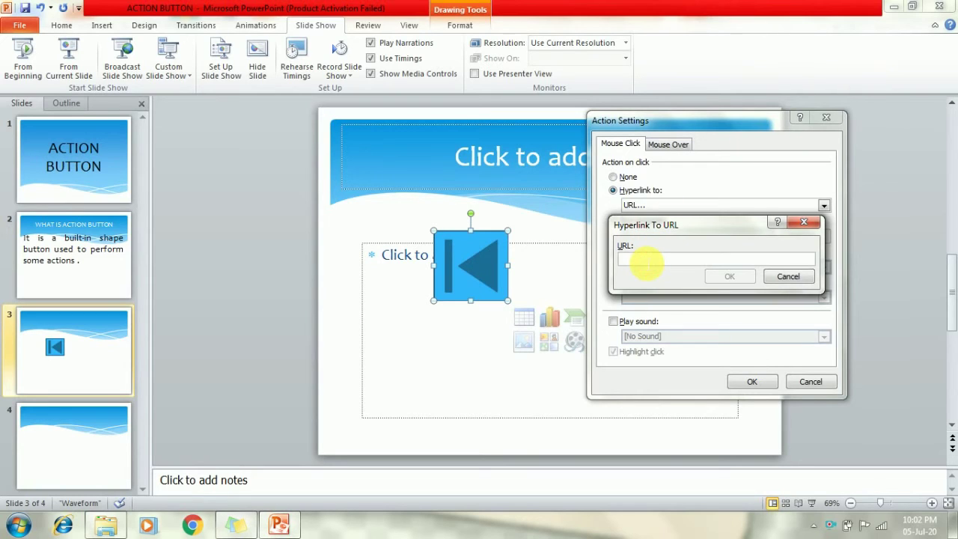
type("https://youtube.com/c/pitambaraeducators")
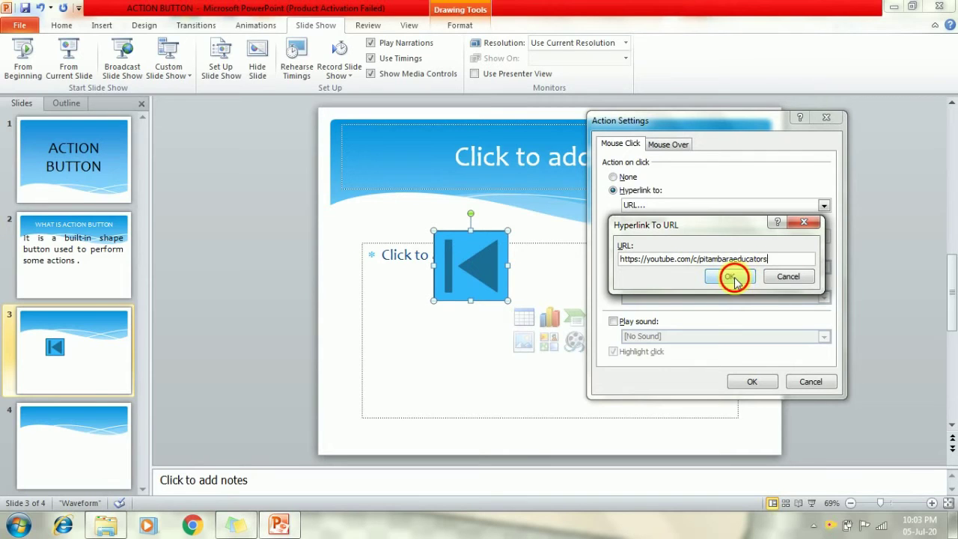
left_click(733, 279)
left_click(752, 382)
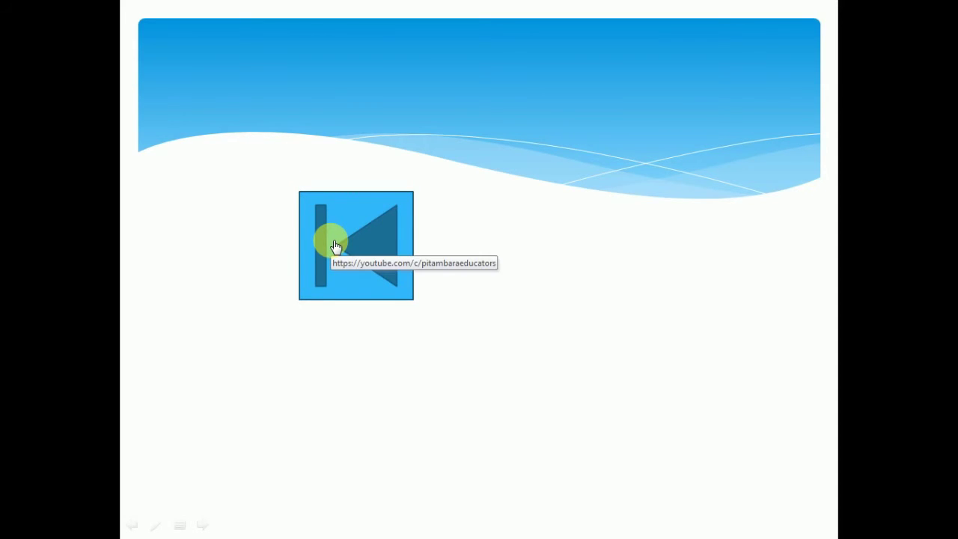
left_click(336, 247)
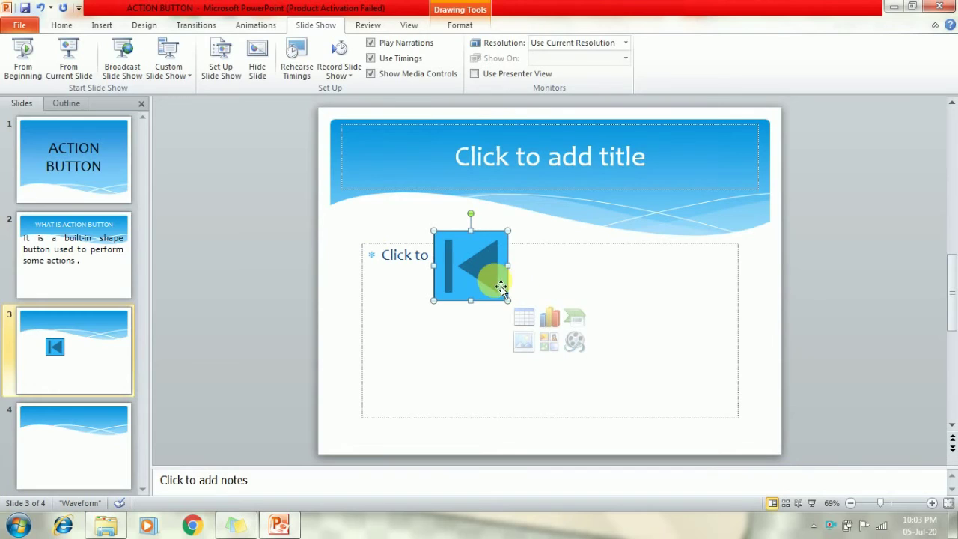
- Switch the button's click hyperlink to Other File, bringing up the file browser
right_click(501, 286)
left_click(498, 281)
right_click(501, 292)
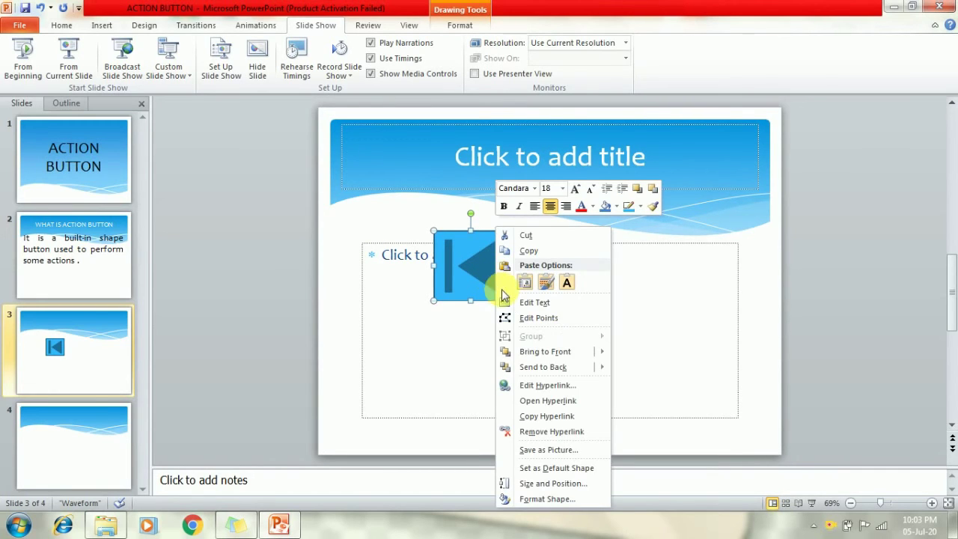
left_click(554, 387)
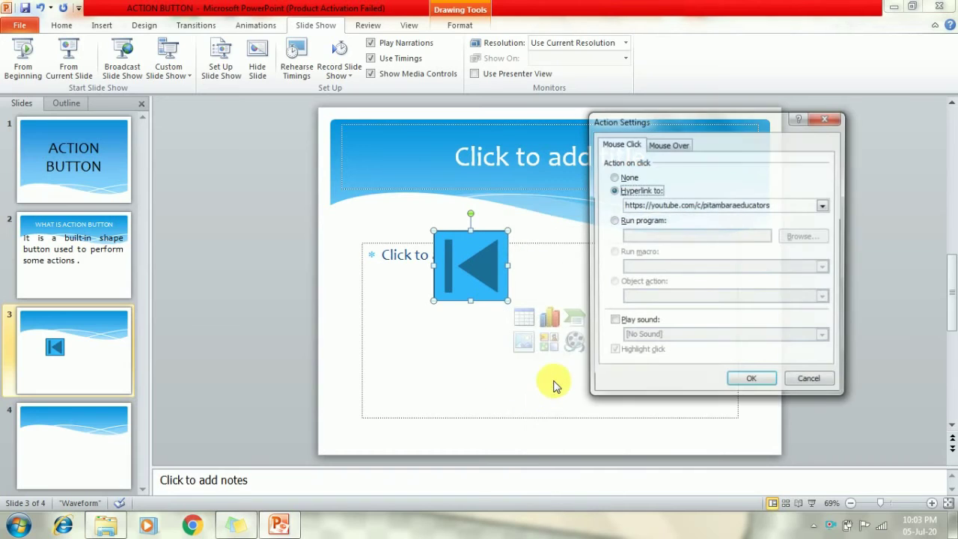
left_click(705, 204)
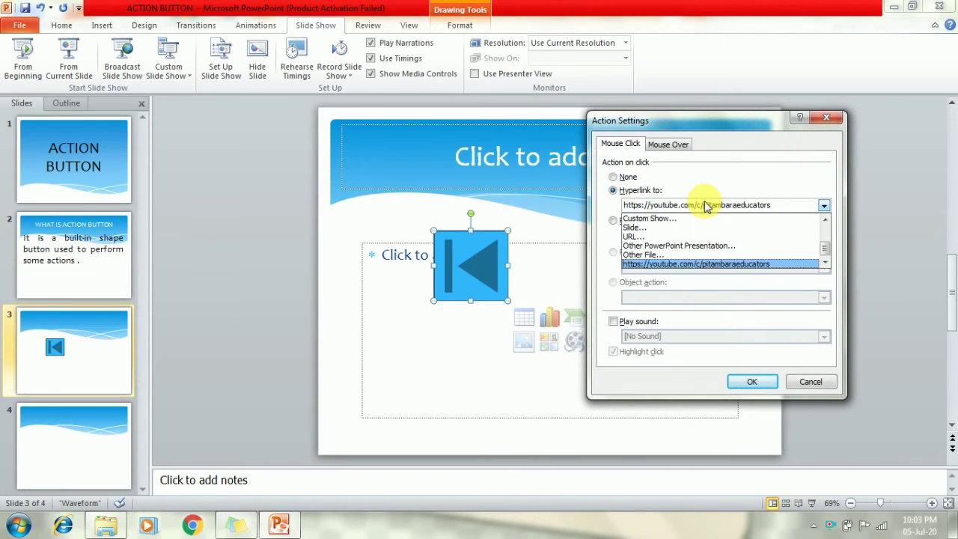
left_click(663, 255)
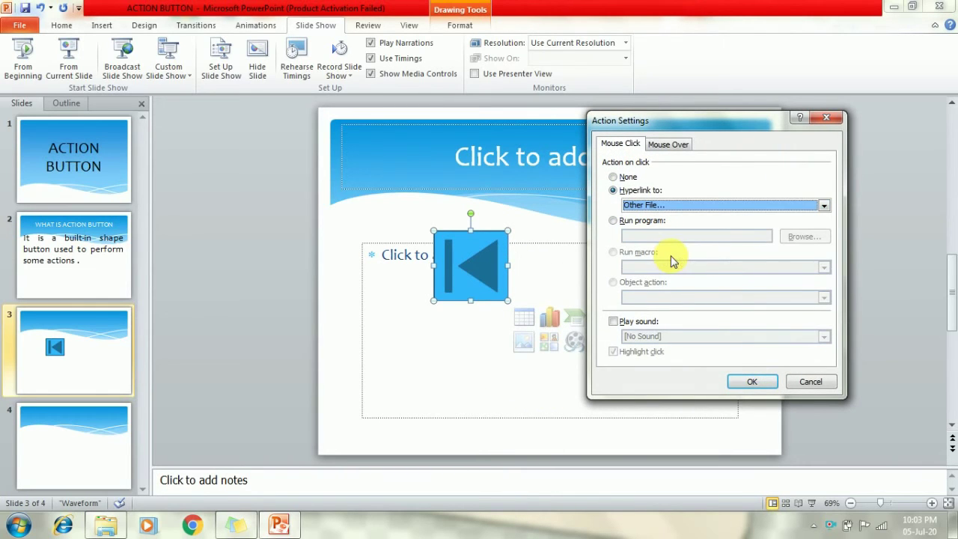
left_click(749, 382)
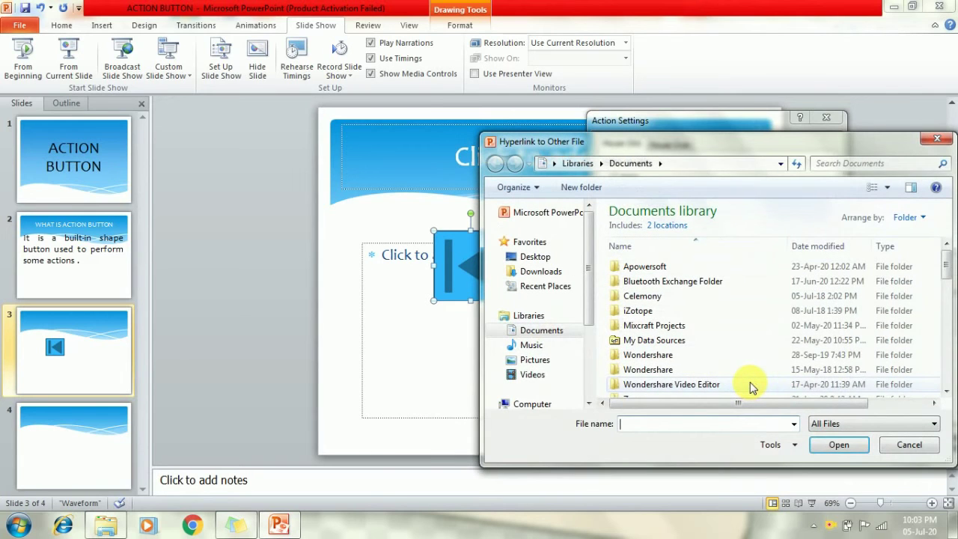
mouse_move(539, 300)
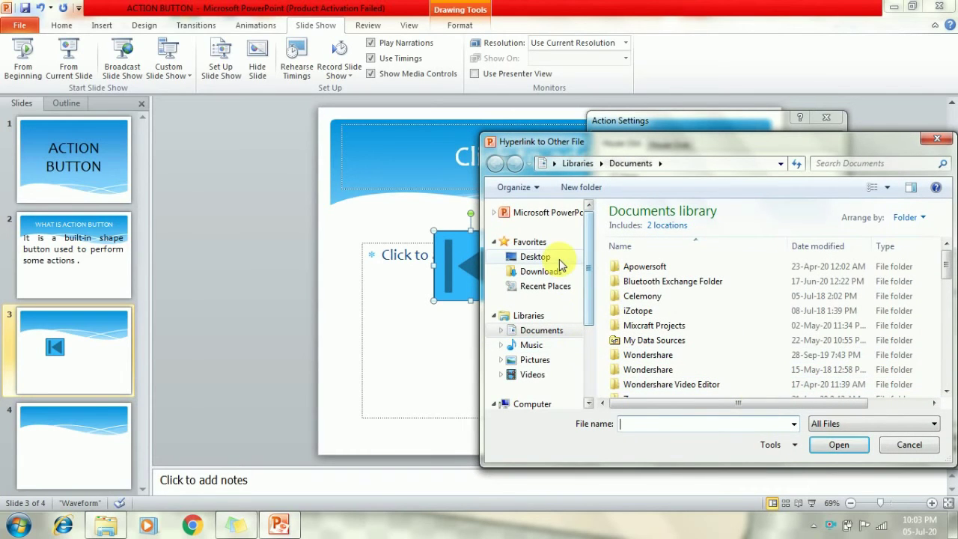
- Link the button to the Desktop file 6comp.docx with the Arrow sound played on click
left_click(560, 259)
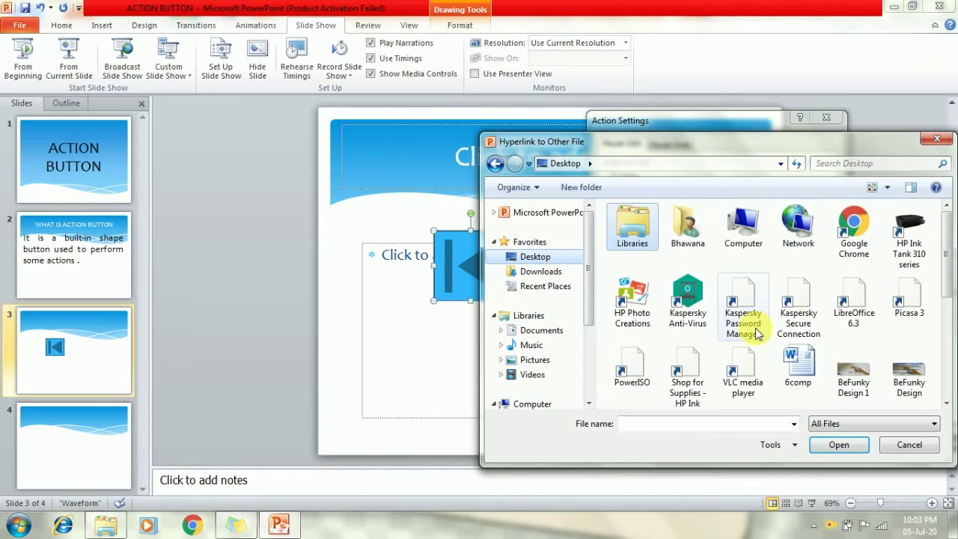
left_click(803, 363)
double_click(802, 363)
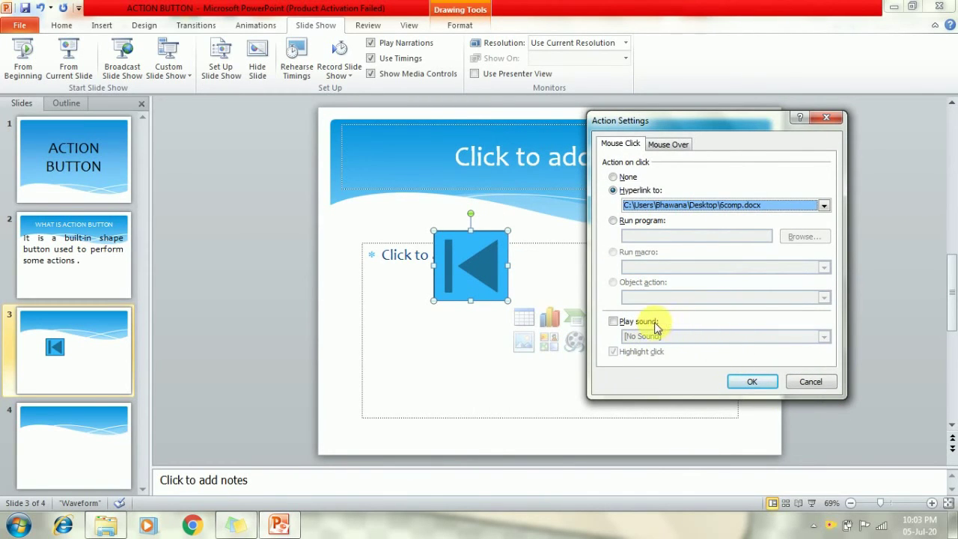
left_click(614, 323)
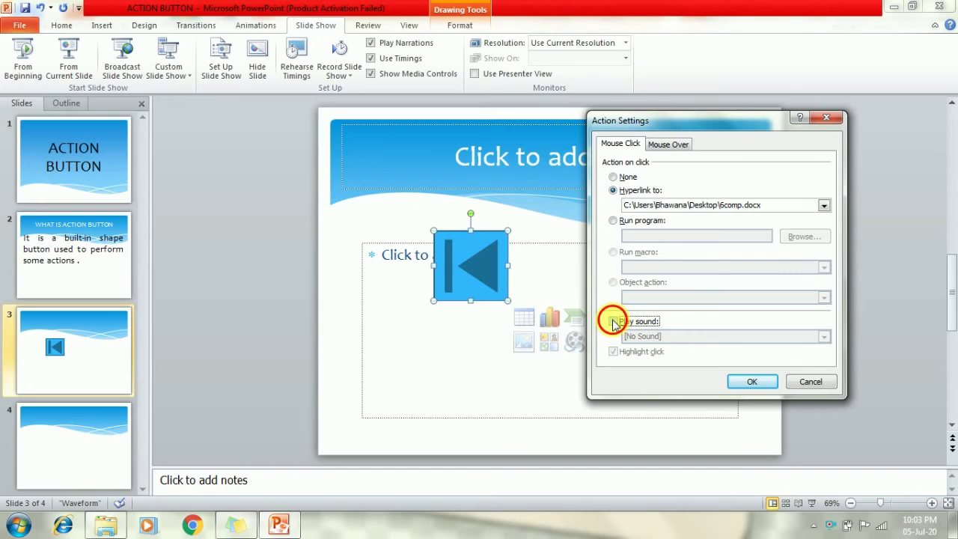
left_click(665, 337)
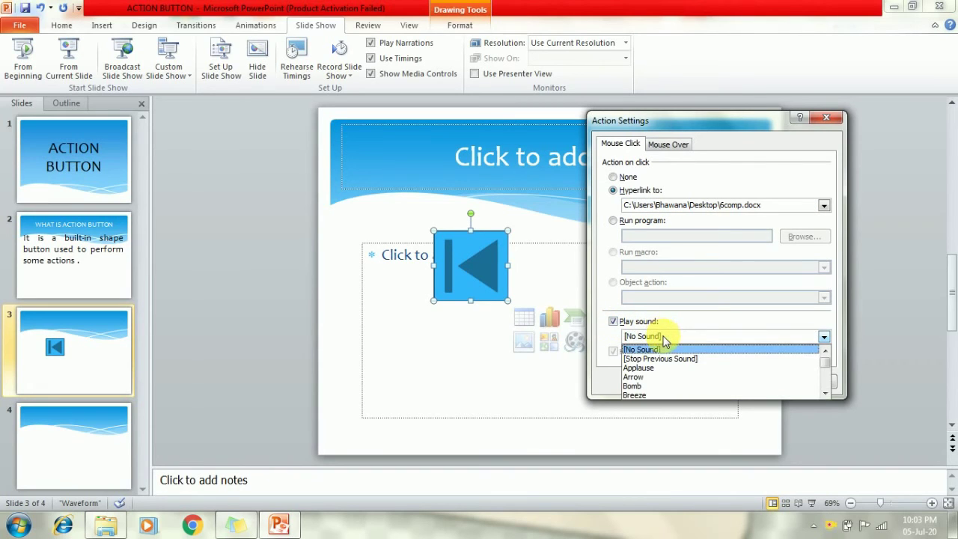
left_click(654, 377)
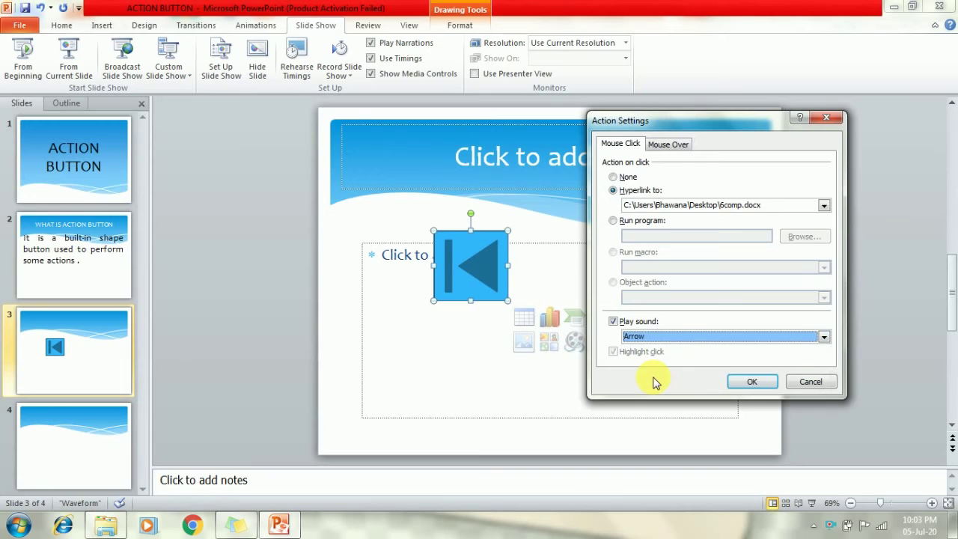
left_click(749, 383)
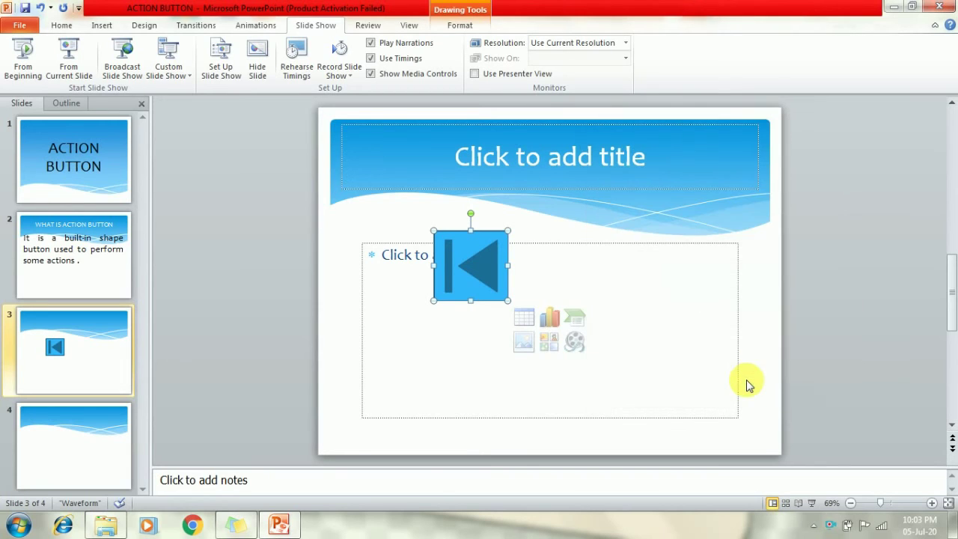
left_click(469, 292)
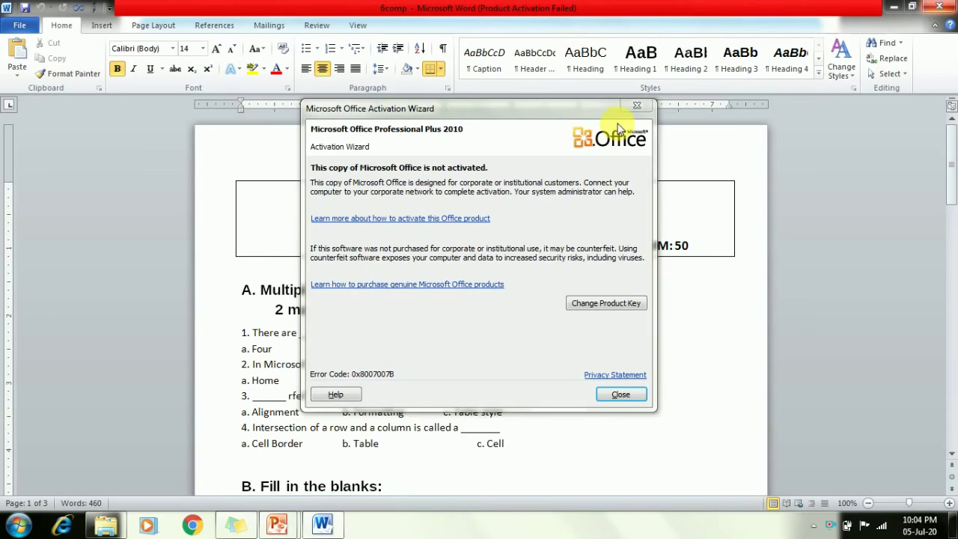
- Close the Office Activation Wizard notice over the 6comp document
left_click(636, 107)
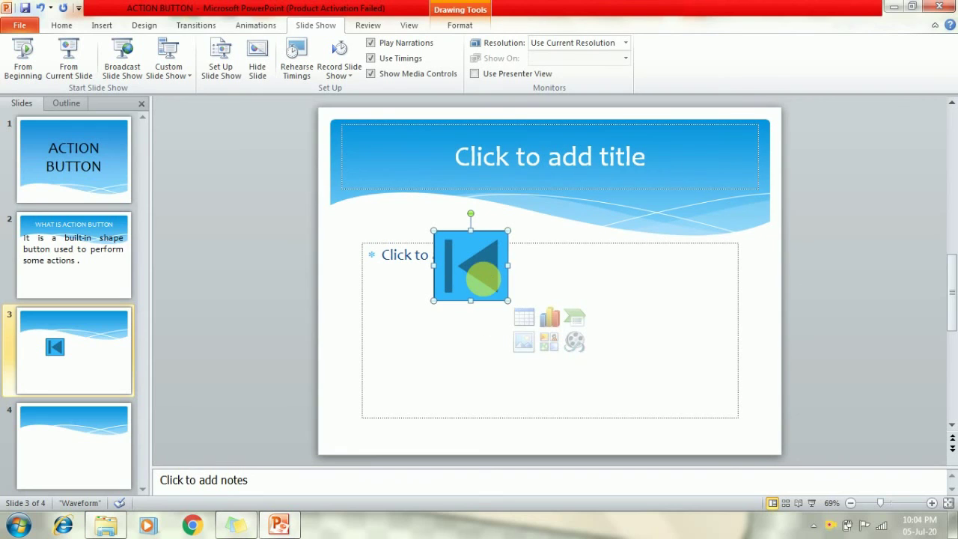
- Set the button's Mouse Over action to hyperlink to End Show
right_click(490, 285)
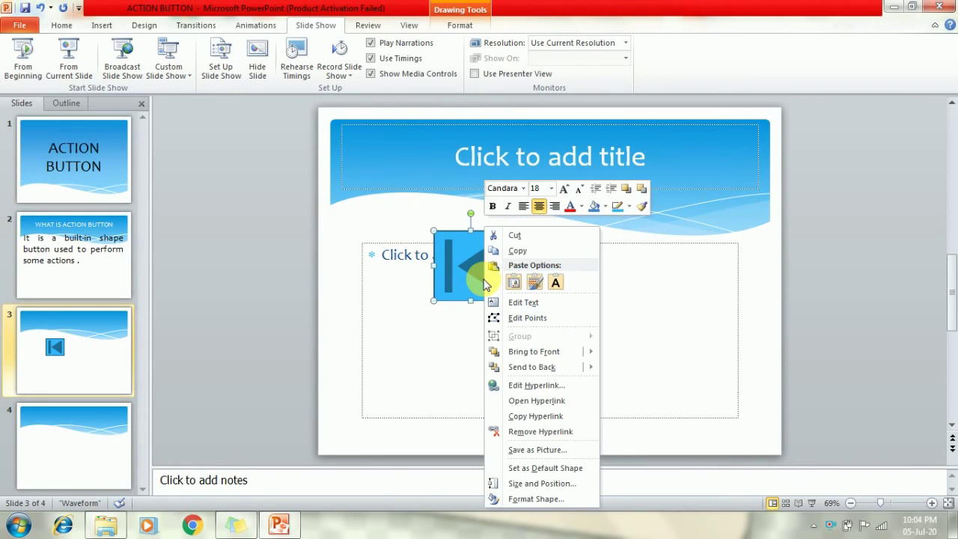
left_click(558, 391)
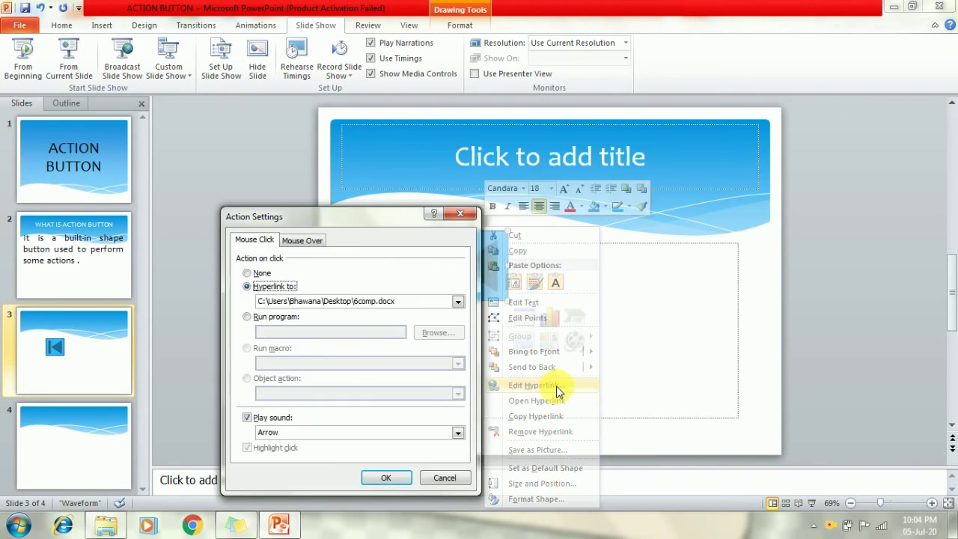
left_click(294, 241)
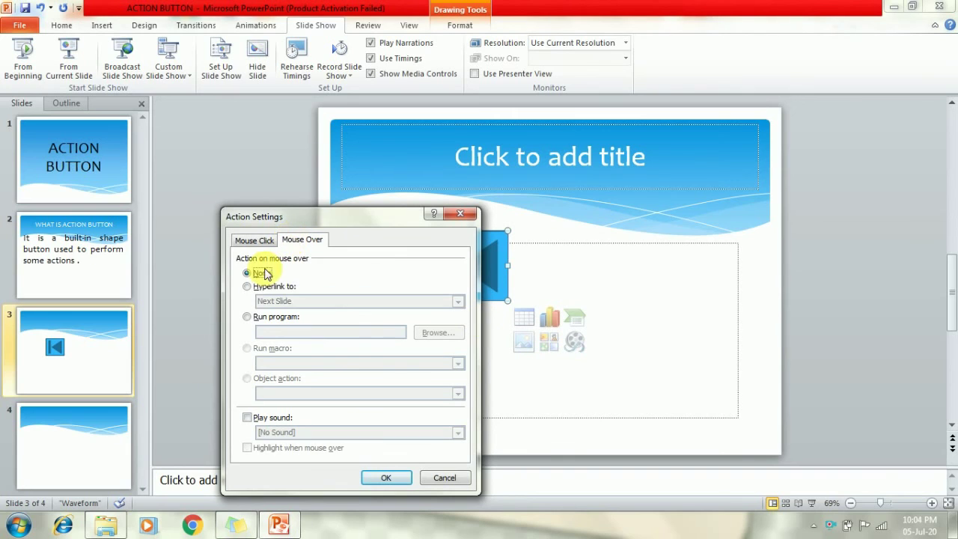
left_click(247, 287)
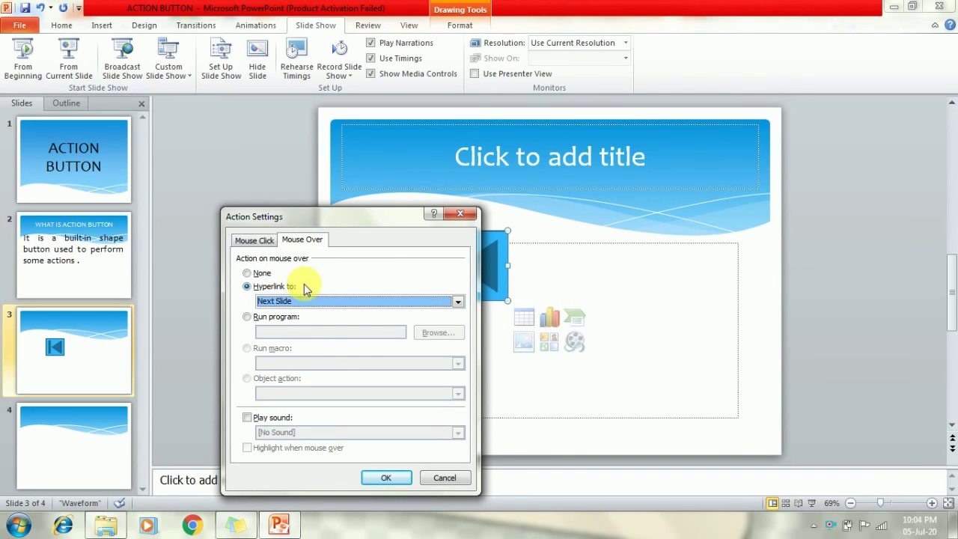
left_click(326, 302)
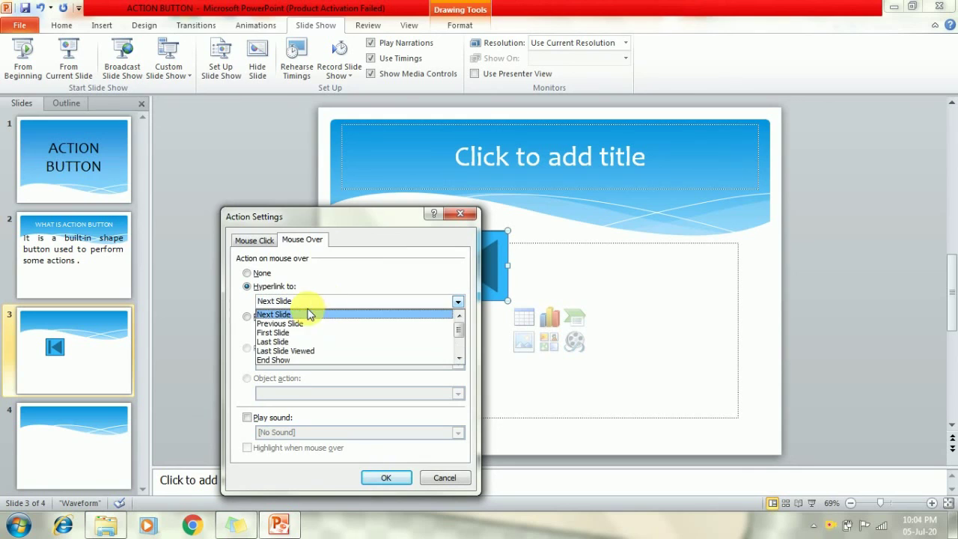
left_click(285, 361)
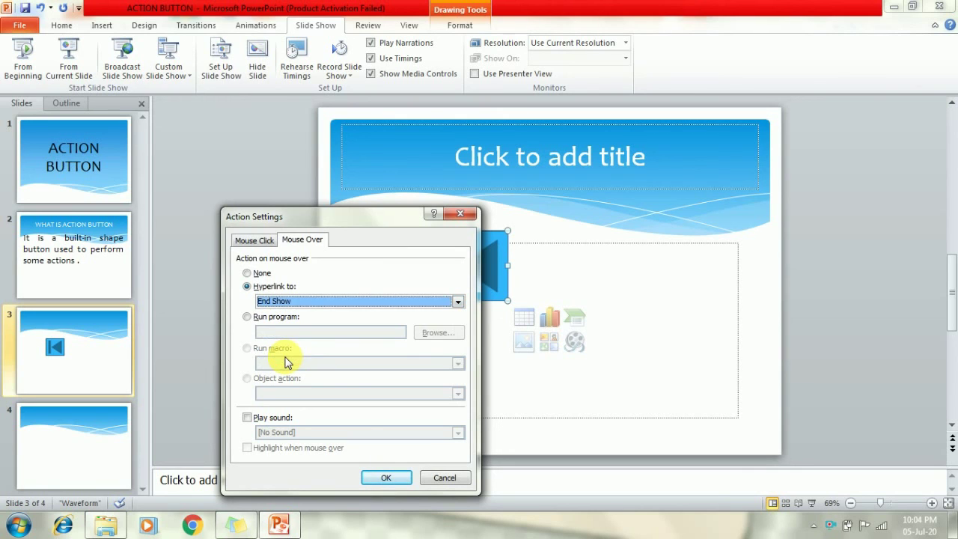
left_click(387, 479)
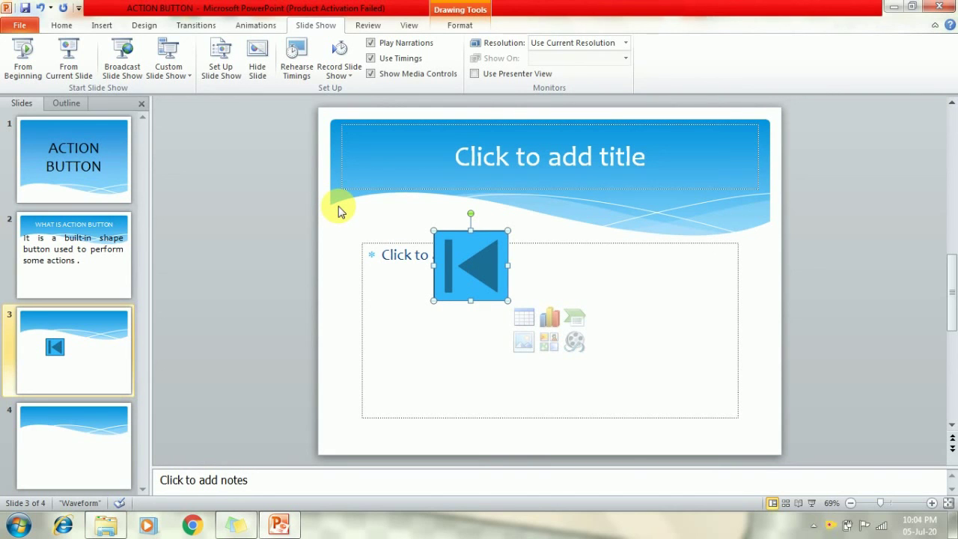
- Open the blank slide 4 from the Slides pane
left_click(84, 438)
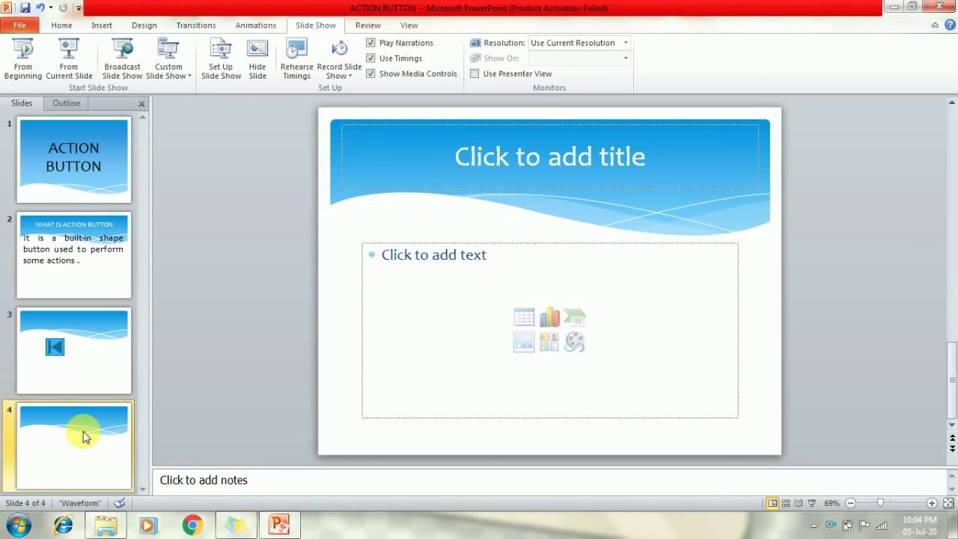